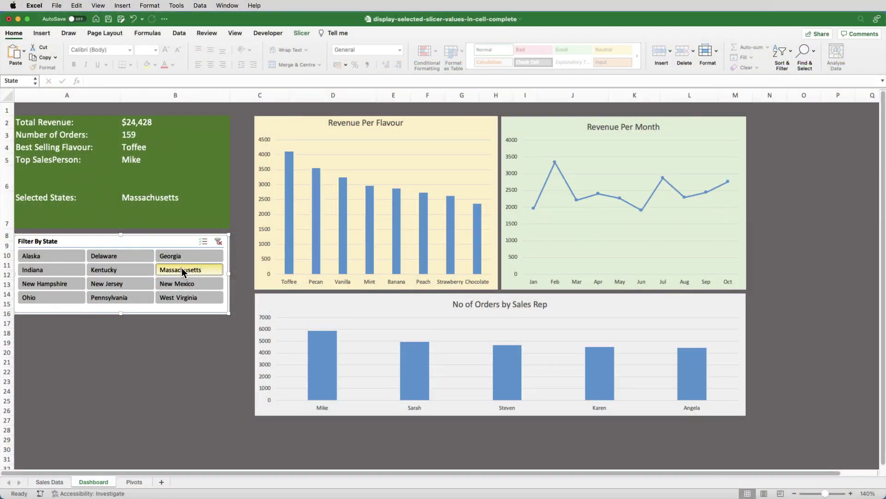
# Add West Virginia to the state filter in the finished demo workbook
pyautogui.keyDown('super'); pyautogui.click(176, 297); pyautogui.keyUp('super')
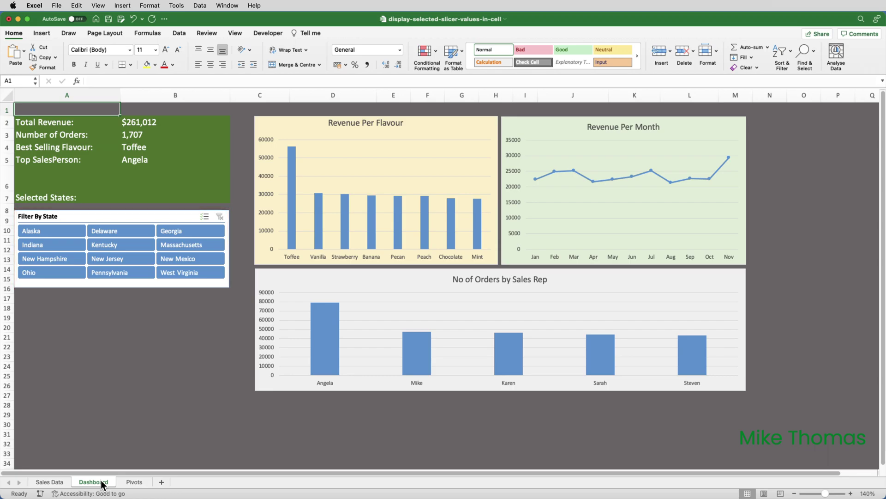
# Try the Pennsylvania and West Virginia slicer filters on the Dashboard, then clear the state filter
pyautogui.click(132, 482)
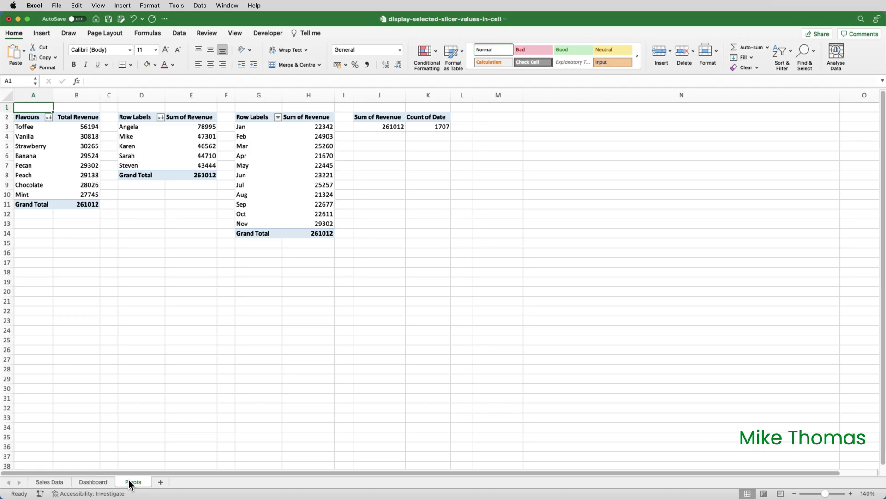
pyautogui.click(95, 483)
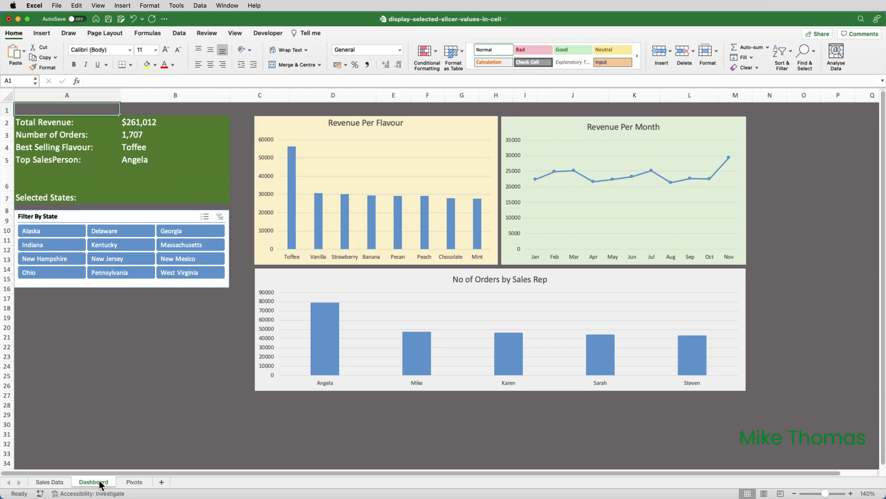
pyautogui.click(134, 270)
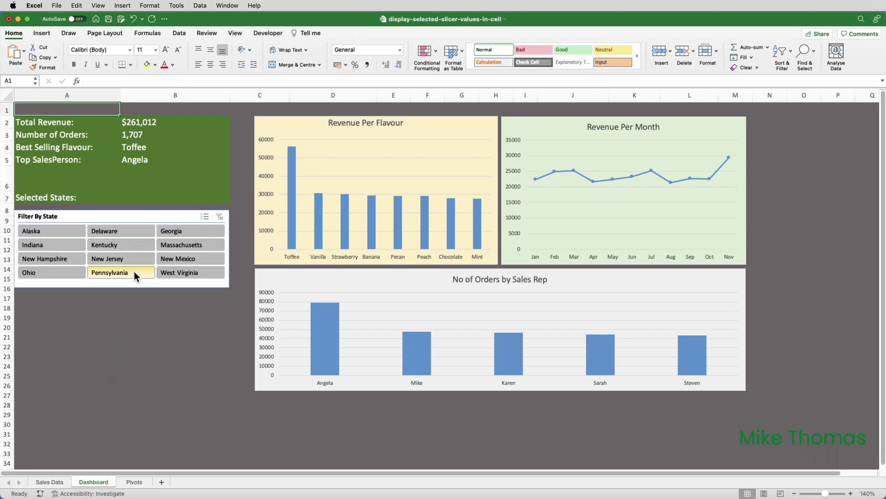
pyautogui.click(168, 273)
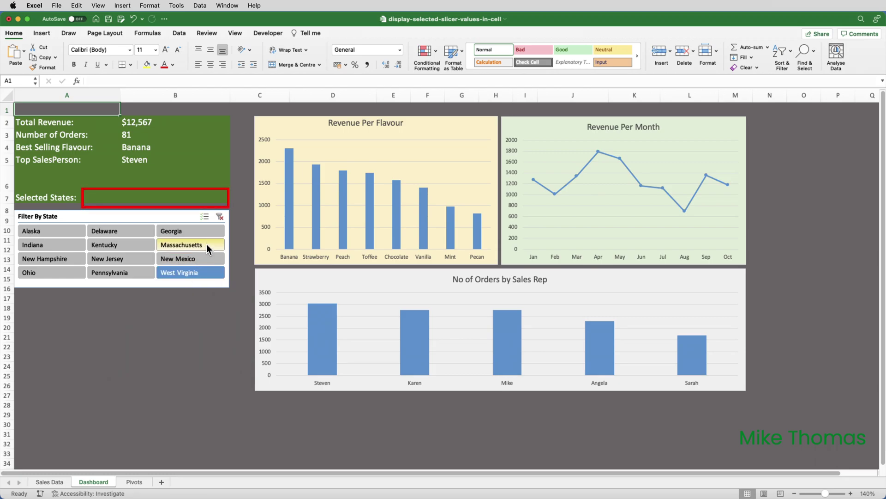
pyautogui.click(218, 218)
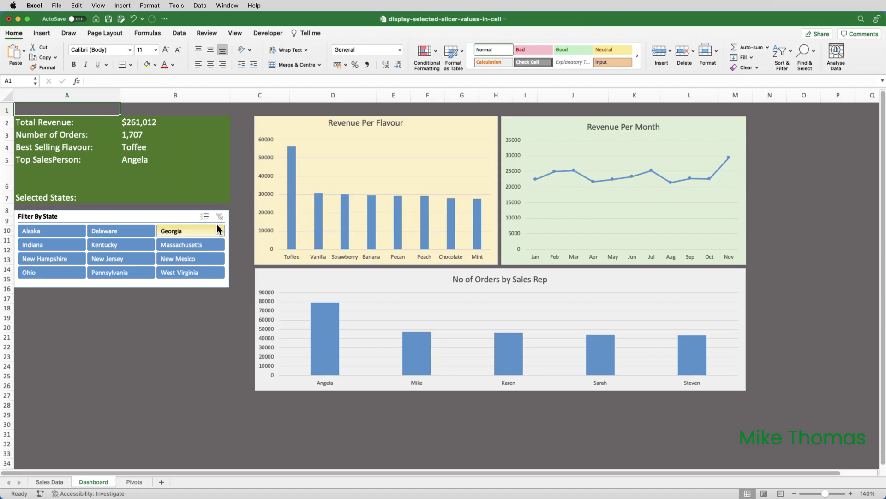
# Insert a pivot table from the Sales Data Orders table, placed at Pivots!M2
pyautogui.click(58, 482)
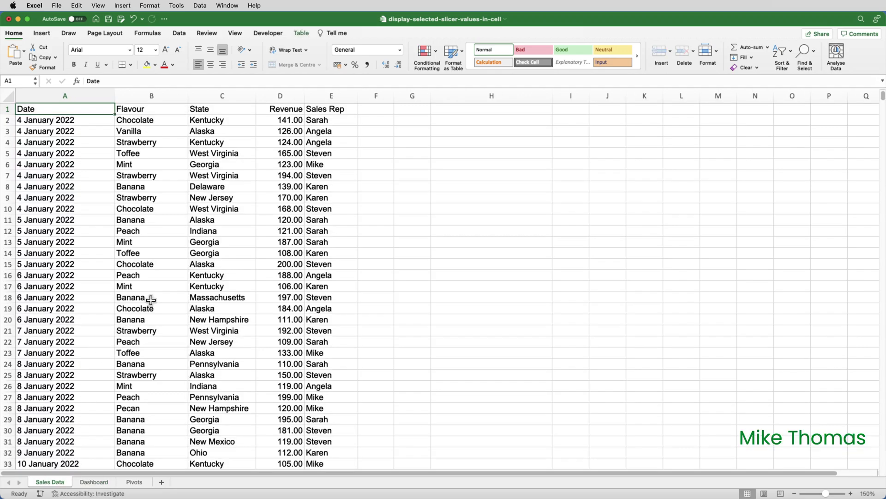
pyautogui.click(300, 34)
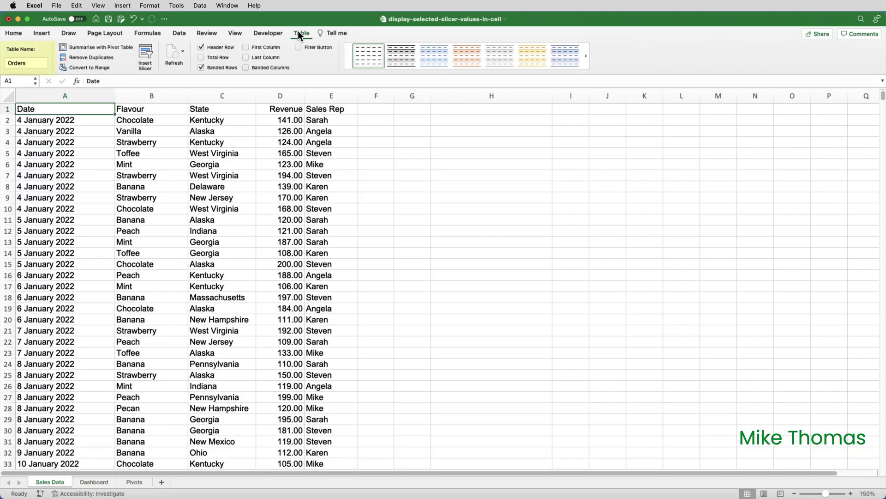
pyautogui.click(40, 36)
pyautogui.click(14, 55)
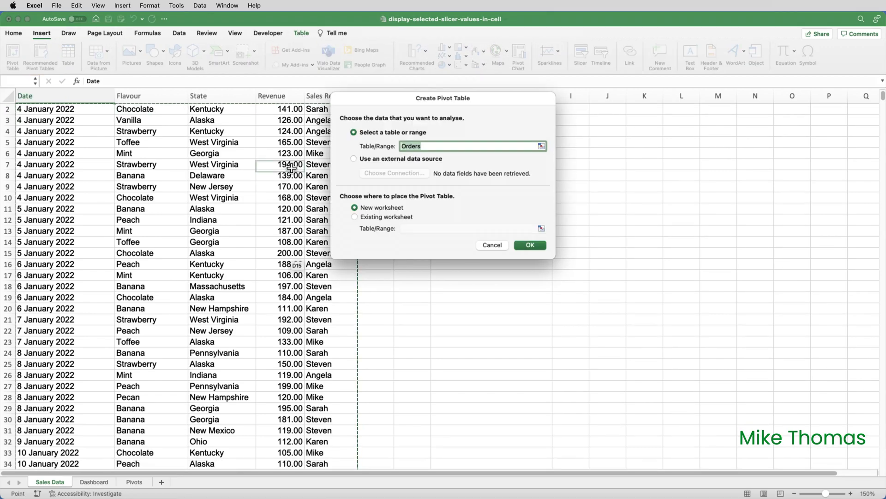
pyautogui.click(405, 217)
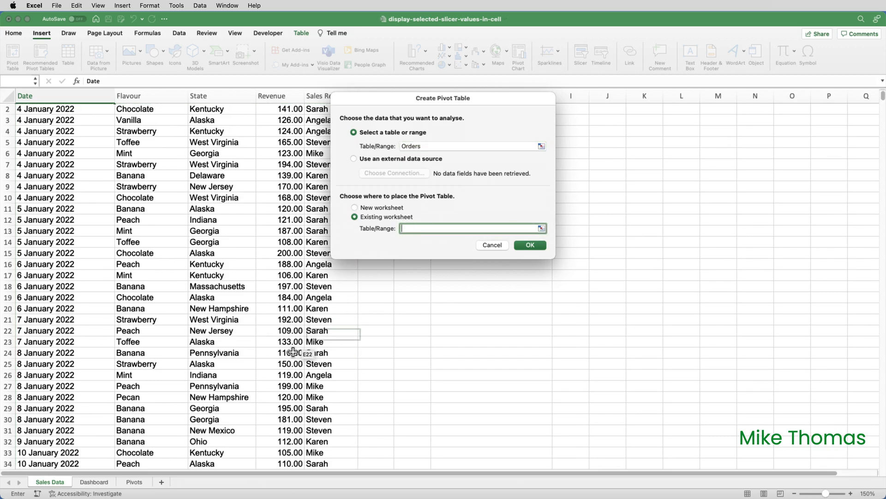
pyautogui.click(144, 481)
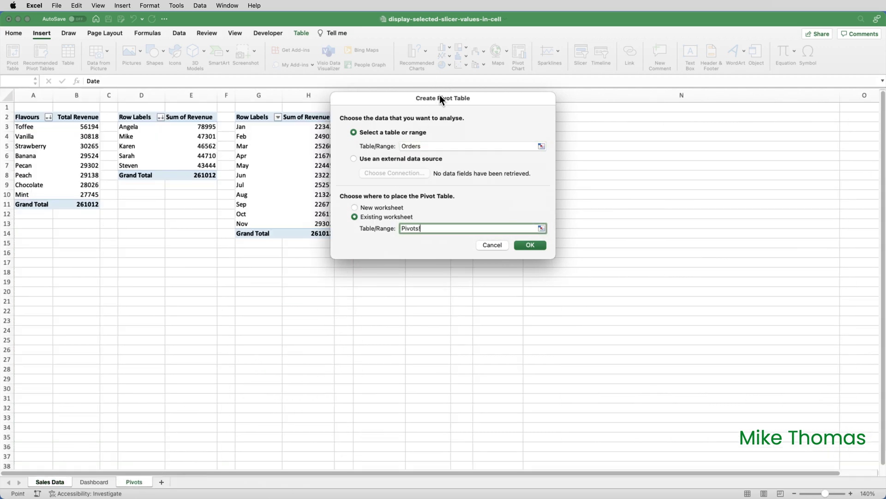
pyautogui.moveTo(439, 98); pyautogui.dragTo(258, 134)
pyautogui.click(482, 117)
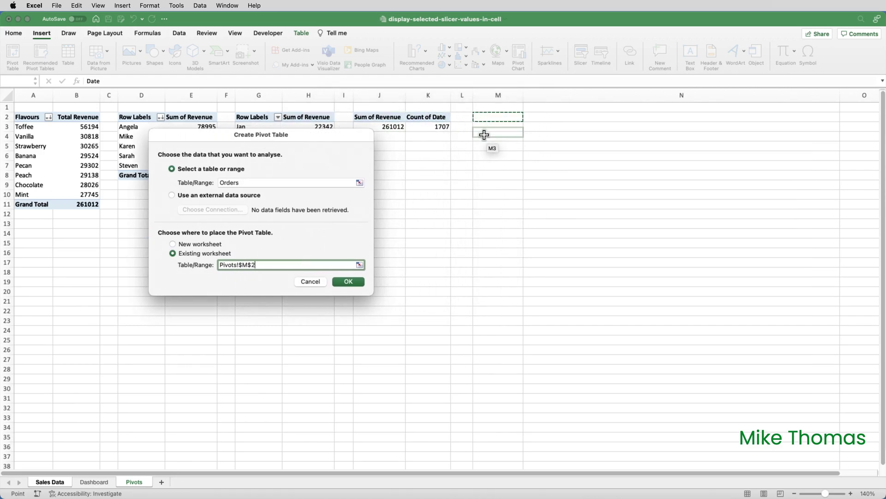
pyautogui.click(341, 281)
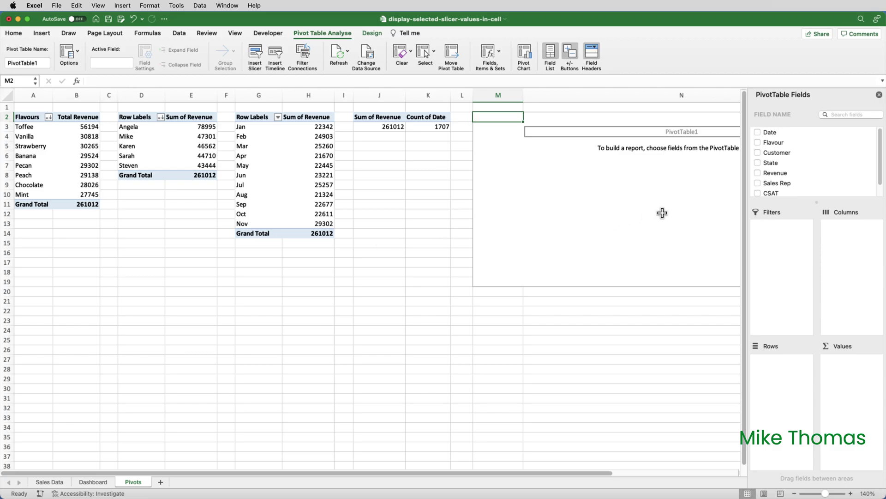
# Drag the State field into PivotTable1's Rows area
pyautogui.moveTo(772, 162); pyautogui.dragTo(784, 372)
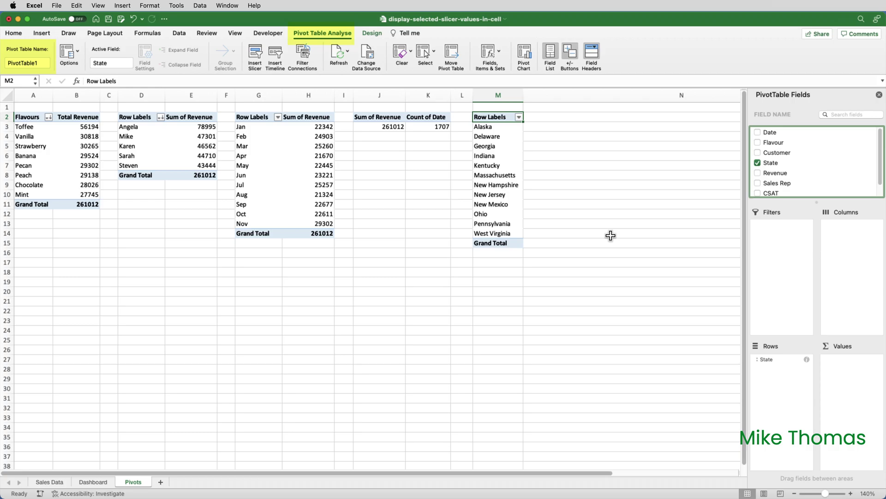
# Tick PivotTable1 in the Filter By State slicer's Report Connections
pyautogui.click(105, 483)
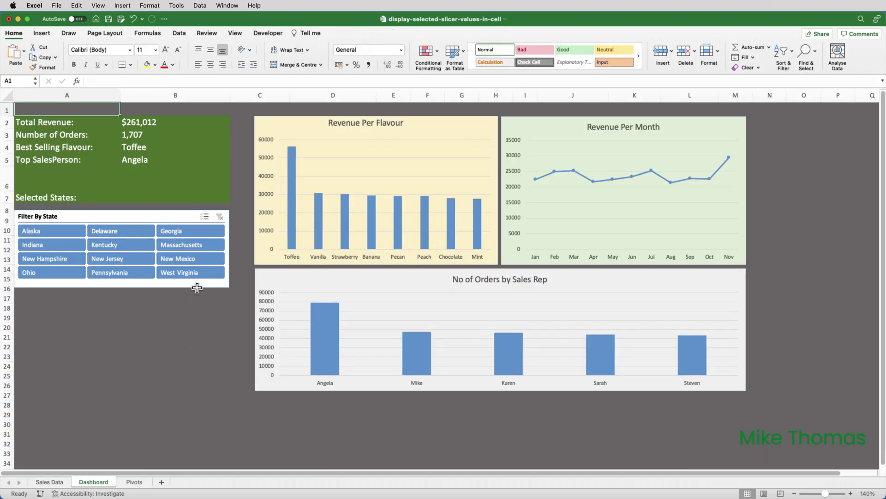
pyautogui.click(197, 287)
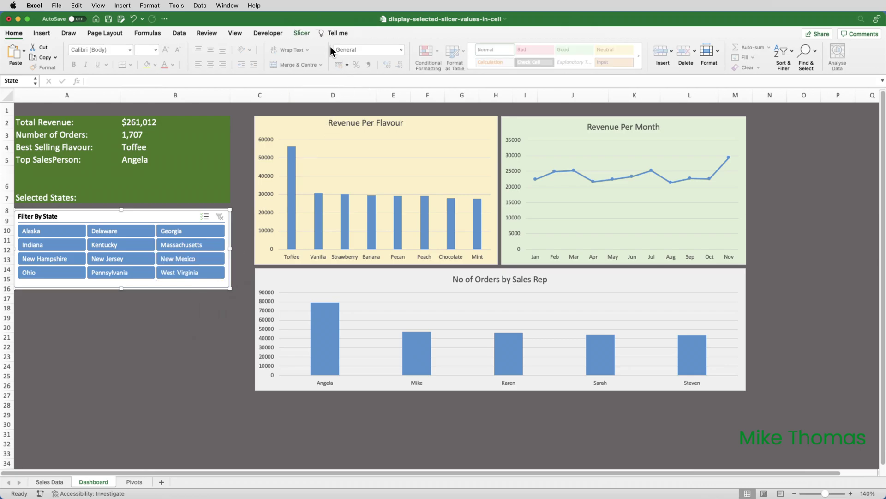
pyautogui.click(301, 32)
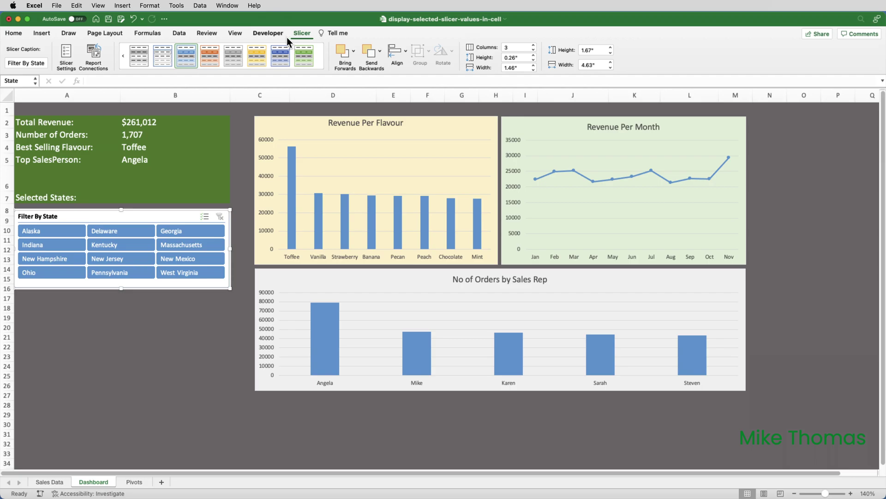
pyautogui.click(95, 54)
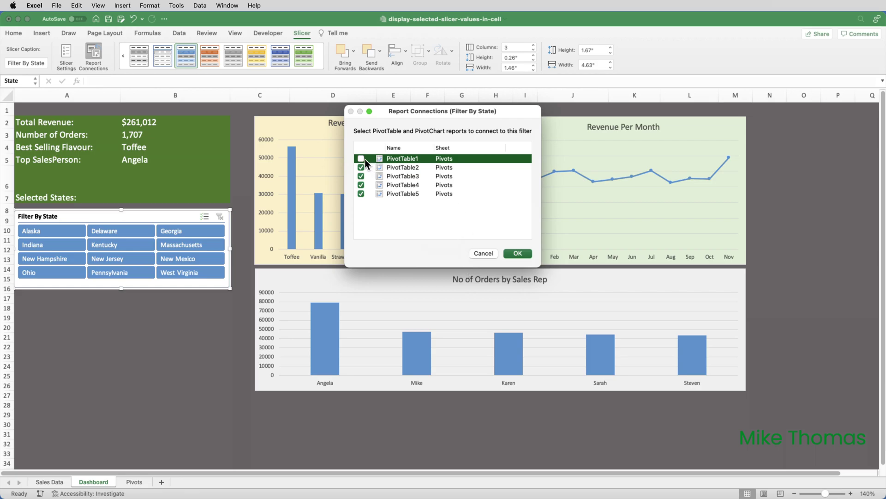
pyautogui.click(518, 254)
pyautogui.moveTo(312, 328)
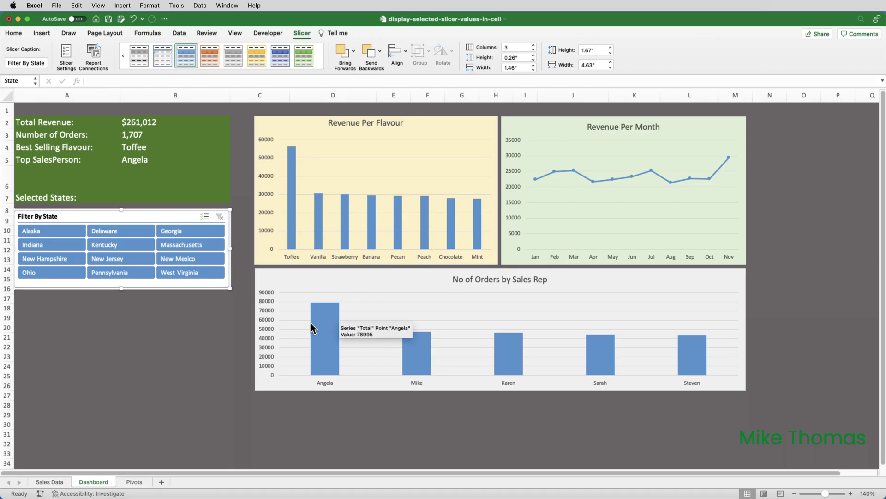
# Select West Virginia in the slicer and confirm PivotTable1 lists only West Virginia
pyautogui.click(142, 481)
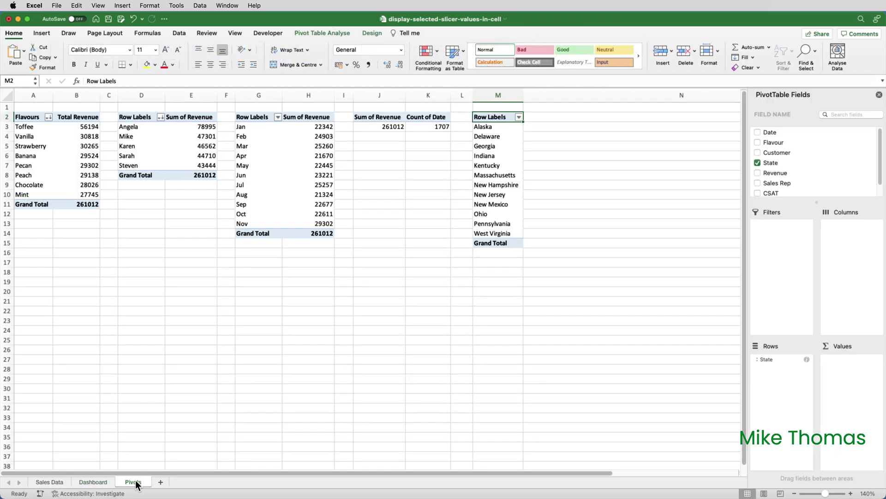
pyautogui.click(94, 482)
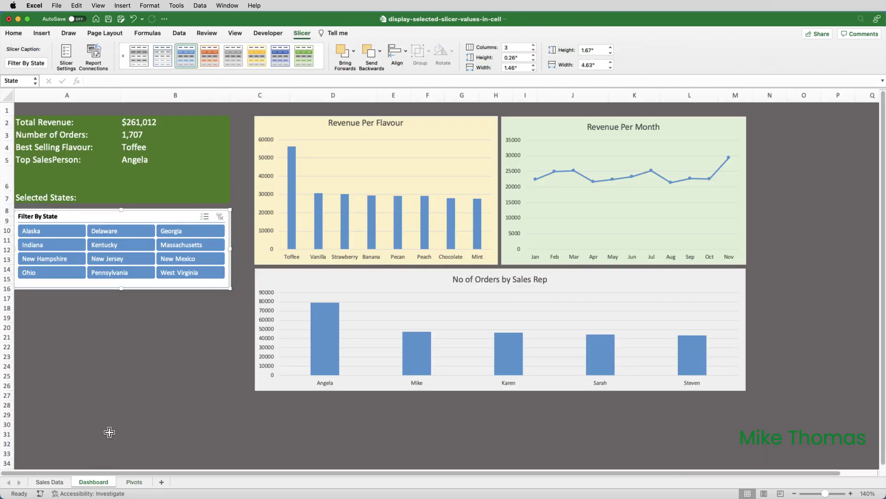
pyautogui.click(195, 273)
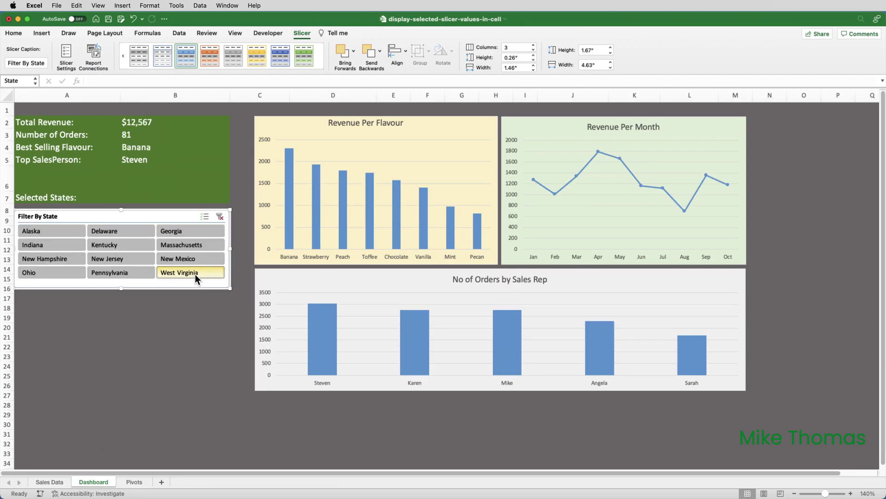
pyautogui.click(135, 482)
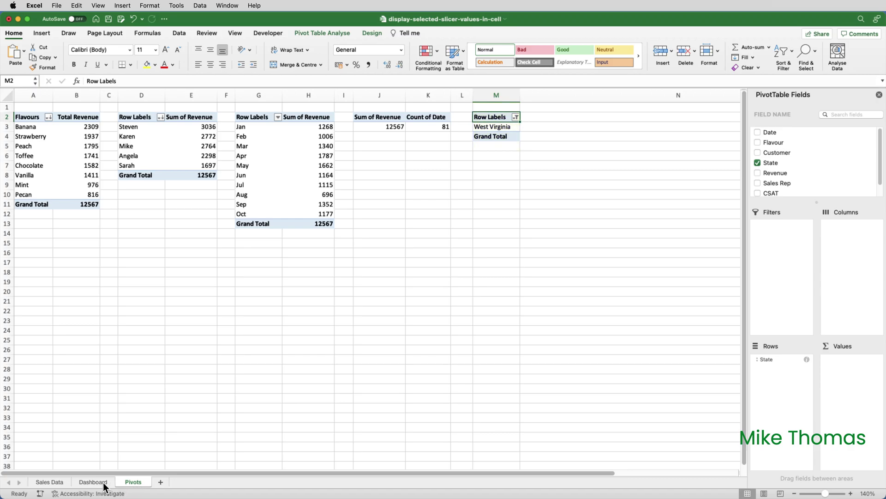
pyautogui.click(103, 484)
pyautogui.click(134, 482)
# Enter the formula =Pivots!M3 in Dashboard cell B7
pyautogui.click(93, 488)
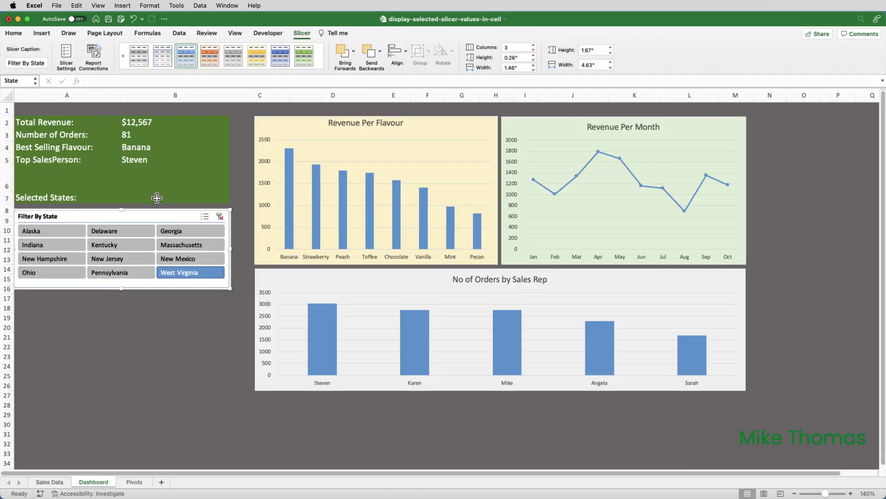
pyautogui.click(159, 193)
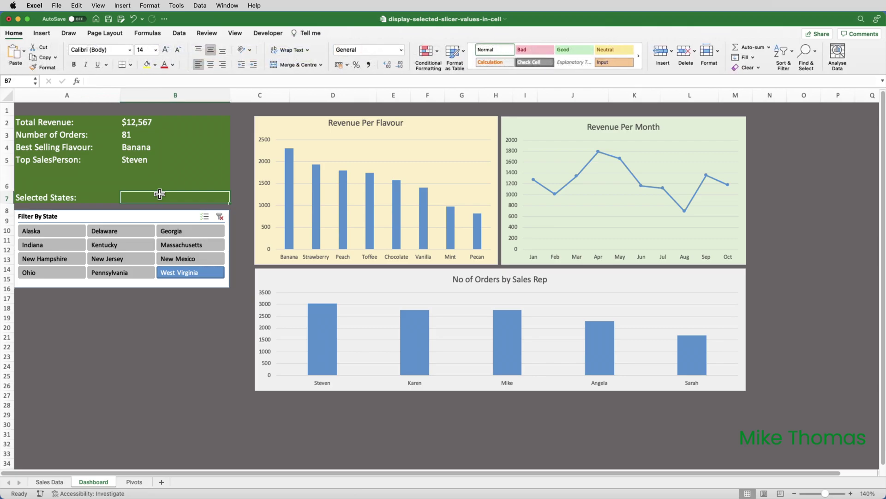
pyautogui.write('=')
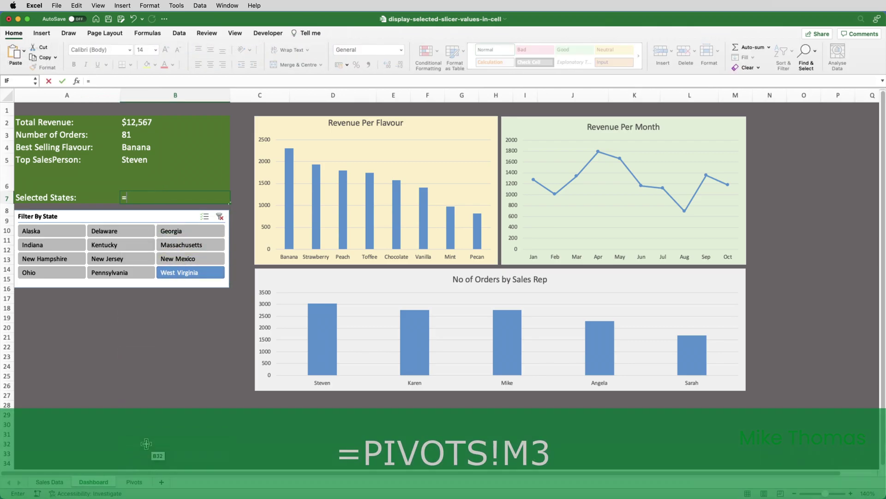
pyautogui.click(55, 488)
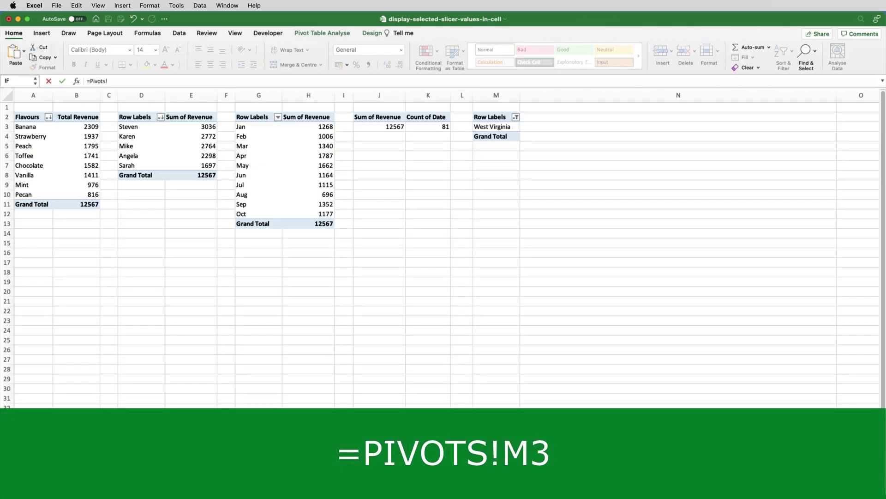
pyautogui.click(493, 126)
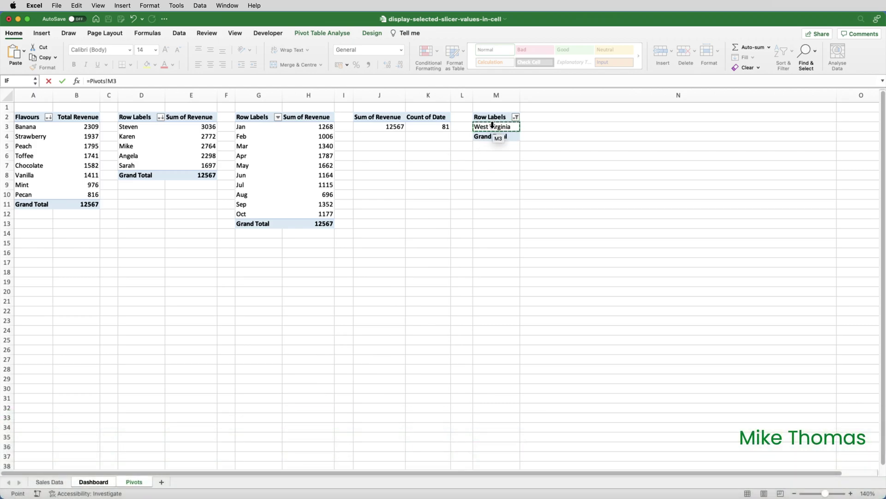
pyautogui.press('Return')
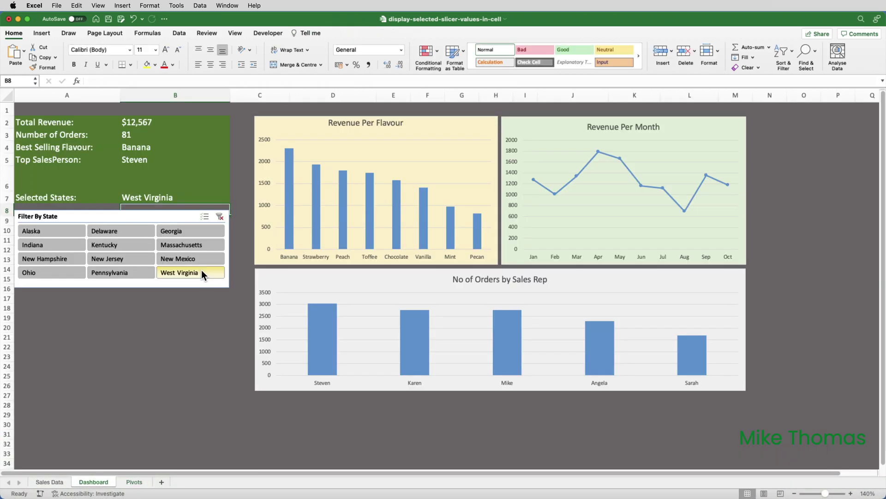
# Filter the slicer to Delaware and check the Pivots sheet before returning to Dashboard
pyautogui.click(143, 235)
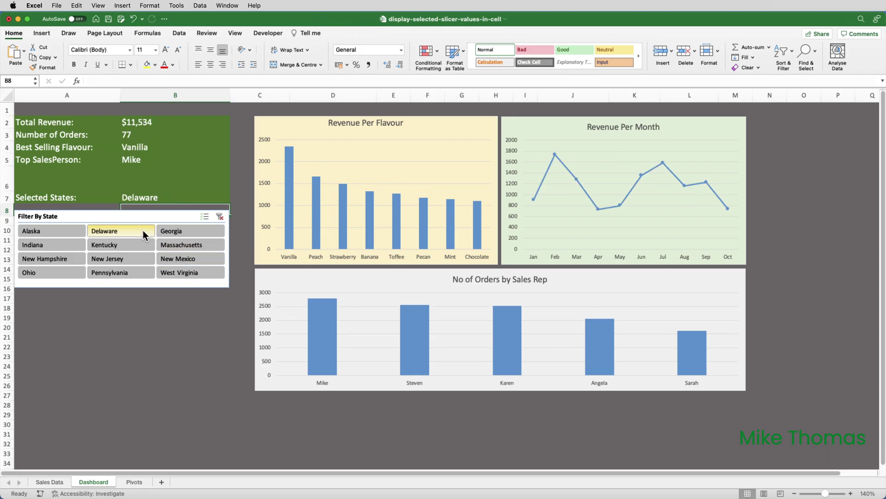
pyautogui.click(133, 483)
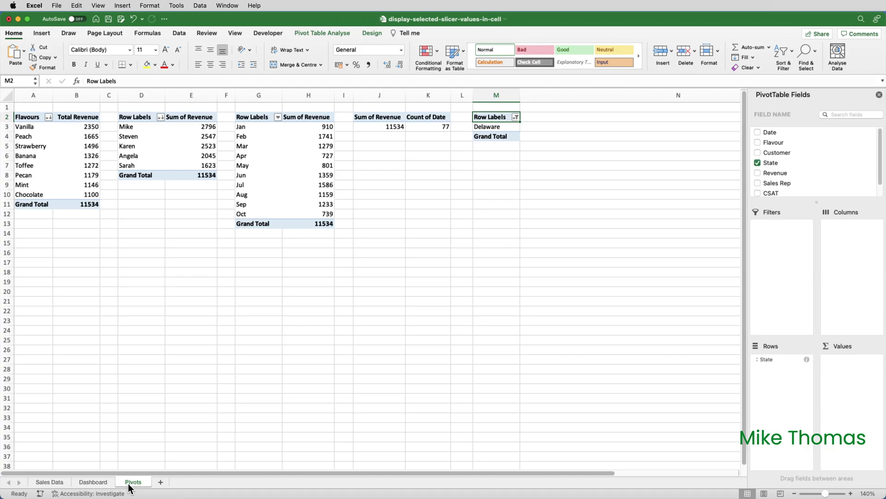
pyautogui.click(103, 483)
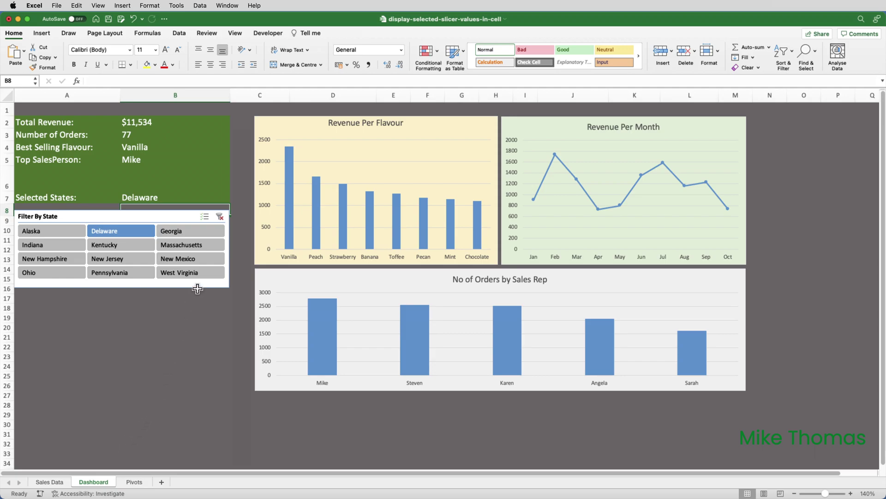
# Clear the state filter and check the Pivots sheet
pyautogui.click(219, 216)
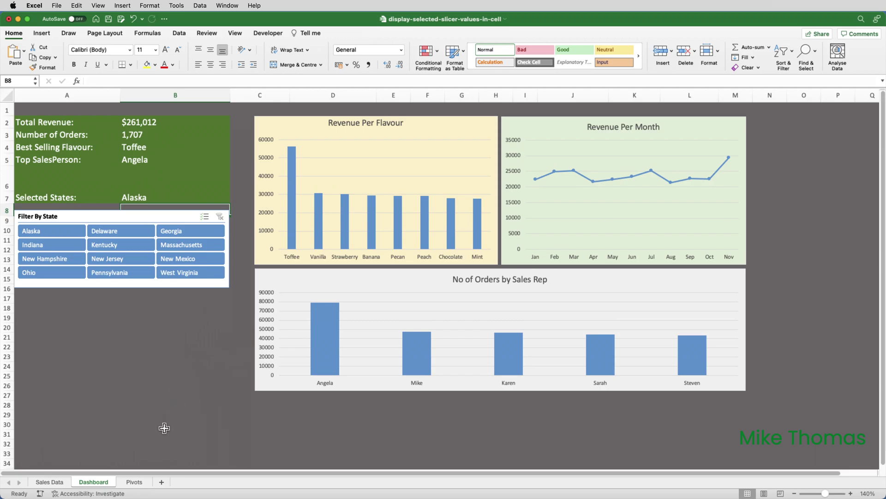
pyautogui.click(134, 482)
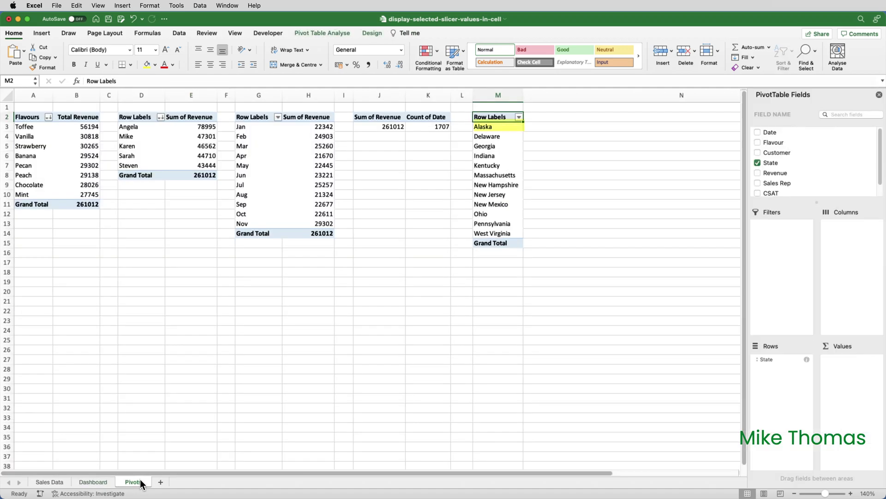
pyautogui.click(108, 482)
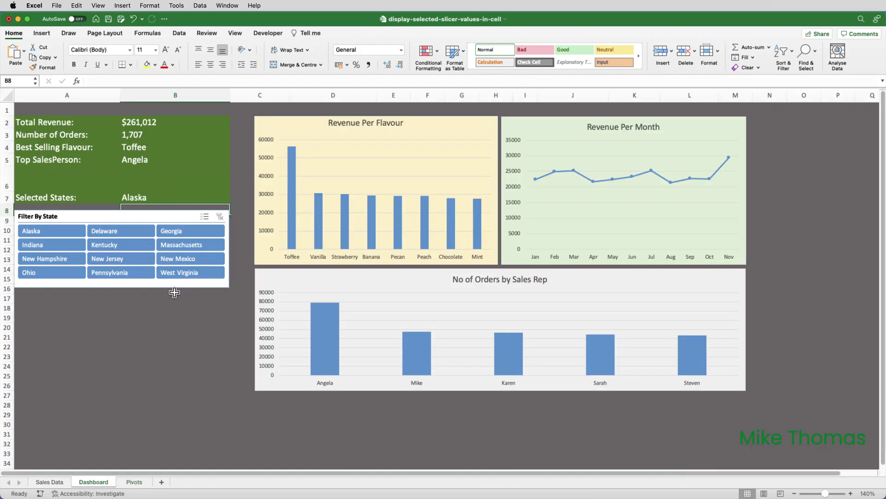
# Select Kentucky, West Virginia, Pennsylvania and Alaska in the slicer, then inspect B7's formula
pyautogui.click(142, 247)
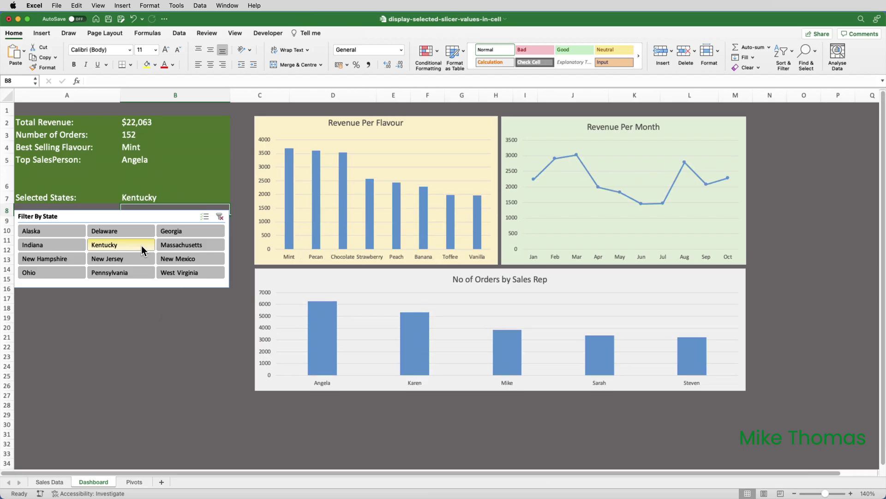
pyautogui.keyDown('super'); pyautogui.click(195, 273); pyautogui.keyUp('super')
pyautogui.keyDown('super'); pyautogui.click(127, 270); pyautogui.keyUp('super')
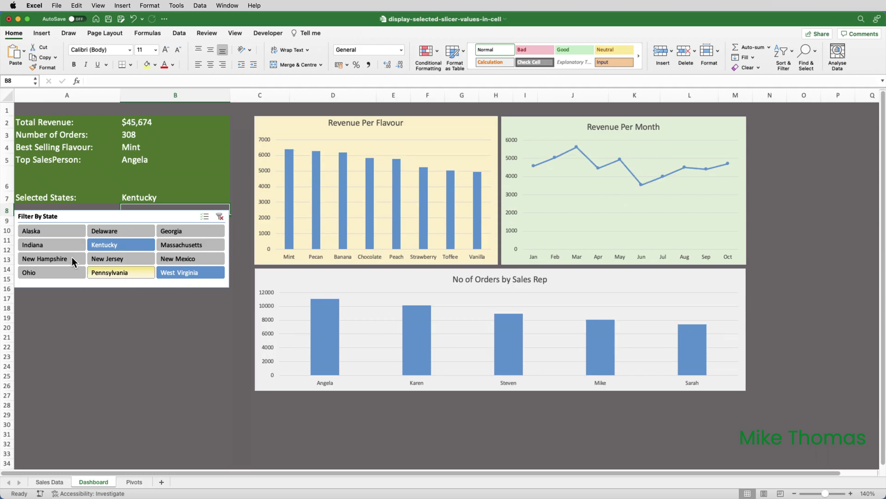
pyautogui.keyDown('super'); pyautogui.click(48, 232); pyautogui.keyUp('super')
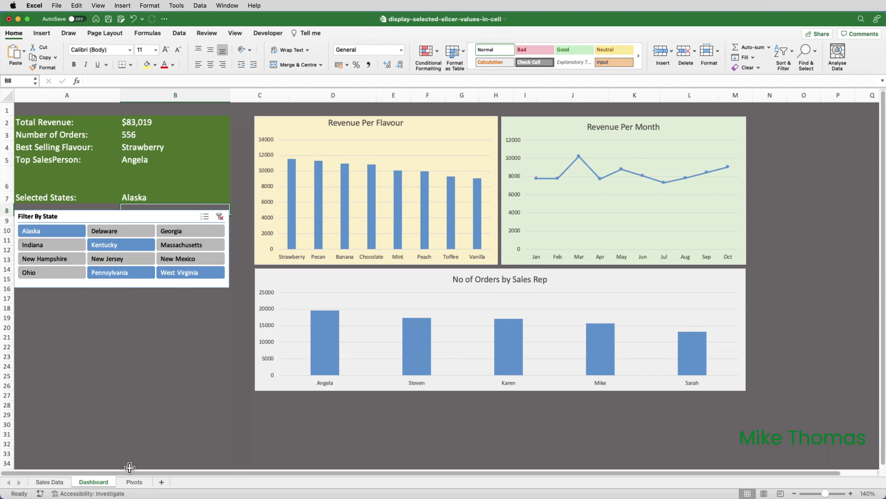
pyautogui.click(133, 482)
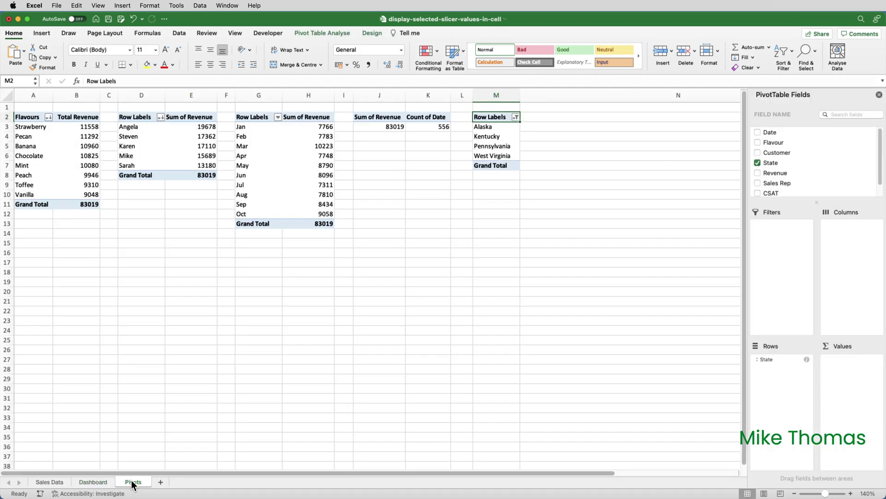
pyautogui.click(93, 482)
pyautogui.click(224, 198)
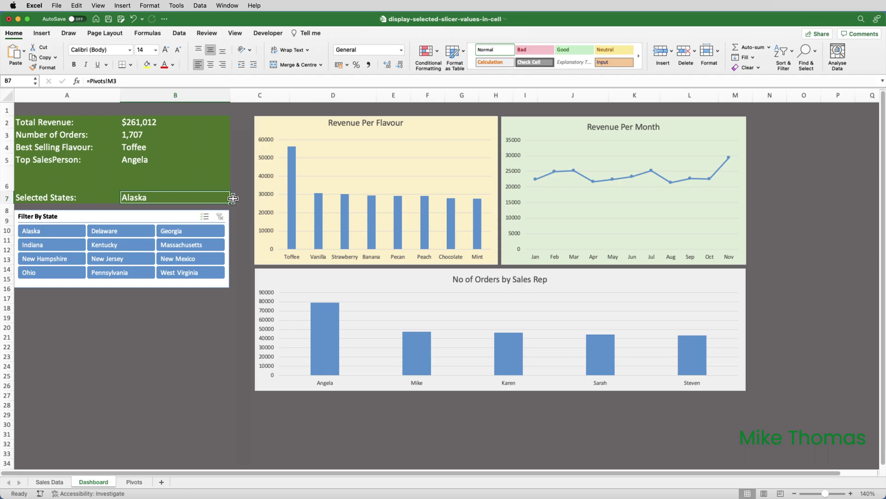
pyautogui.hotkey('ctrl', 'pagedown')
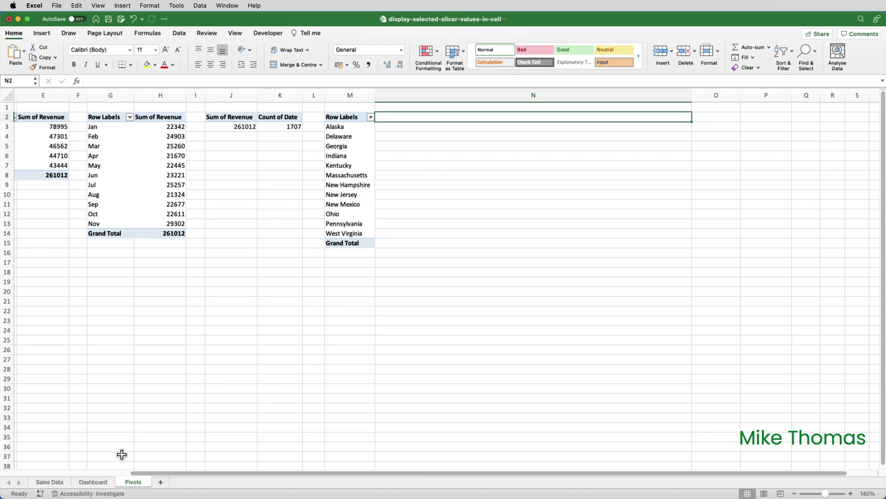
pyautogui.click(105, 482)
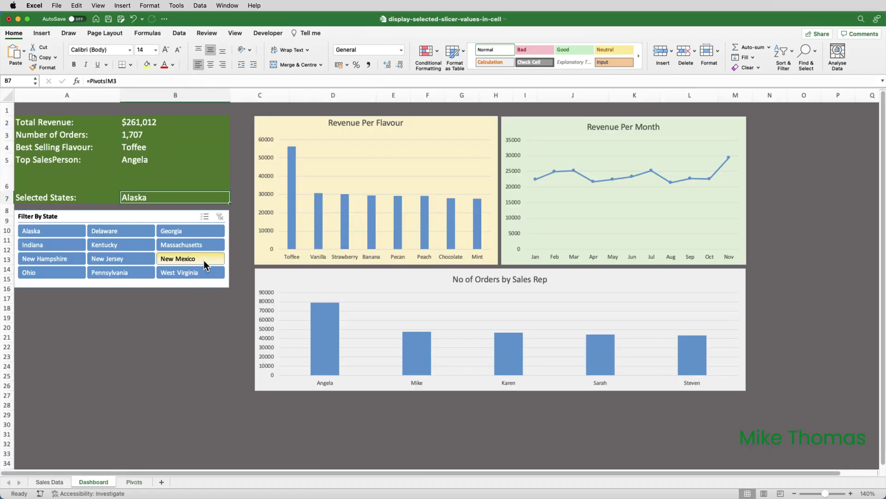
# Filter the slicer to New Mexico, Pennsylvania and Kentucky and view them listed on Pivots
pyautogui.click(204, 260)
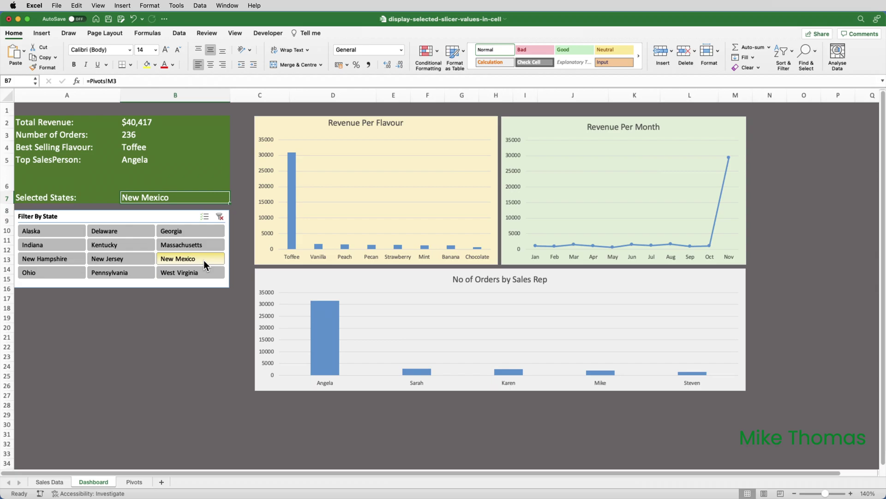
pyautogui.click(135, 481)
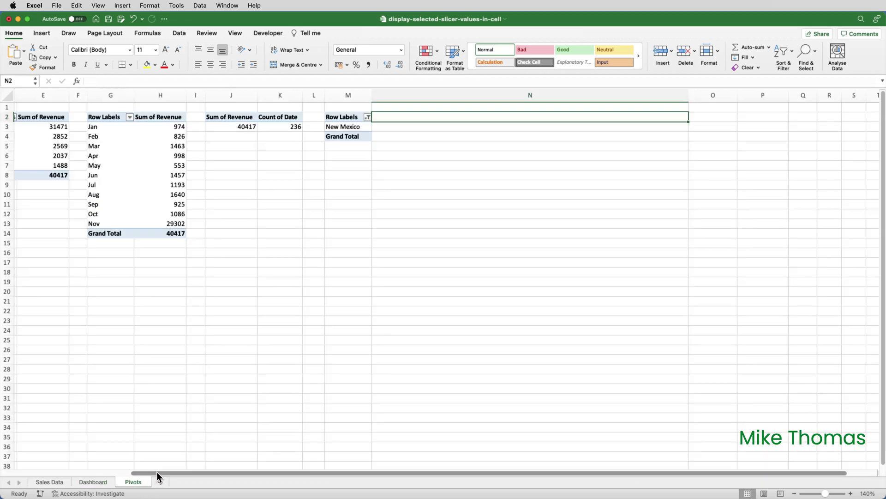
pyautogui.click(100, 482)
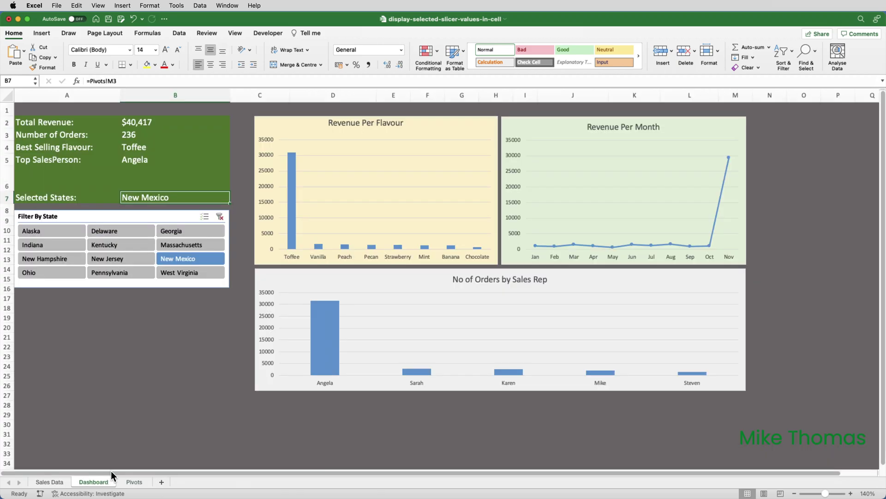
pyautogui.keyDown('super'); pyautogui.click(126, 272); pyautogui.keyUp('super')
pyautogui.keyDown('super'); pyautogui.click(129, 243); pyautogui.keyUp('super')
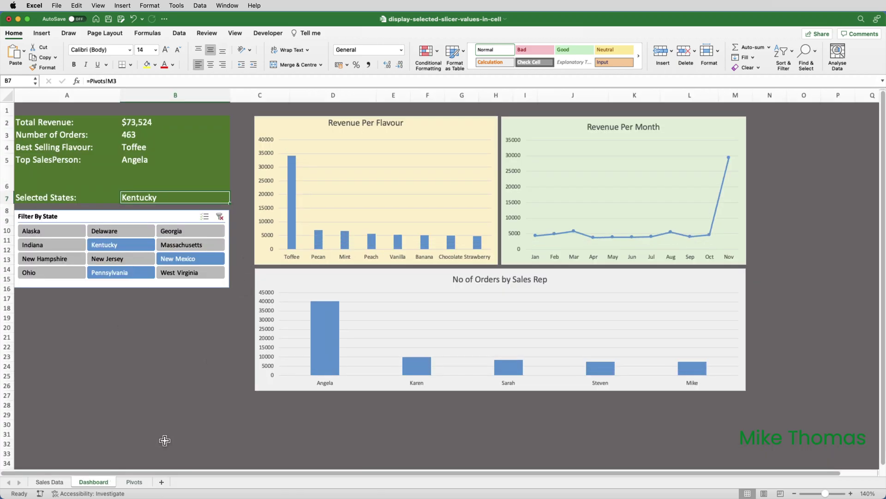
pyautogui.click(139, 484)
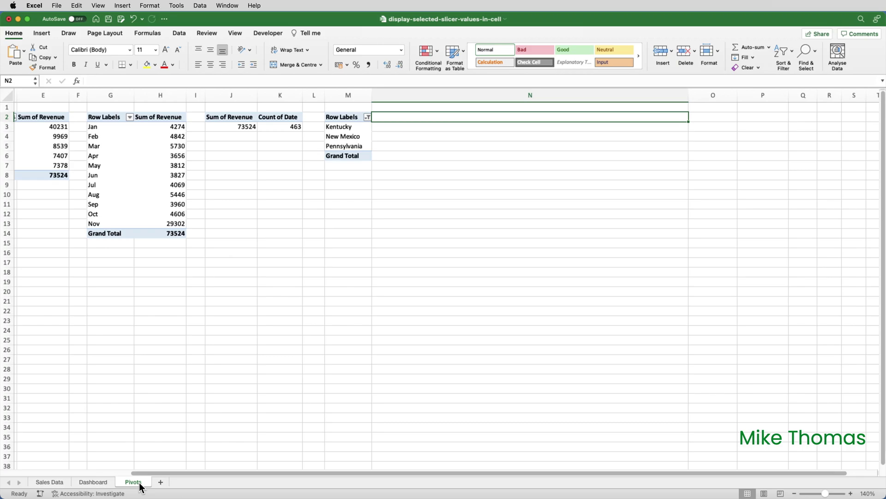
# Clear the state filter on the Dashboard and return to the Pivots sheet
pyautogui.click(93, 482)
pyautogui.click(219, 217)
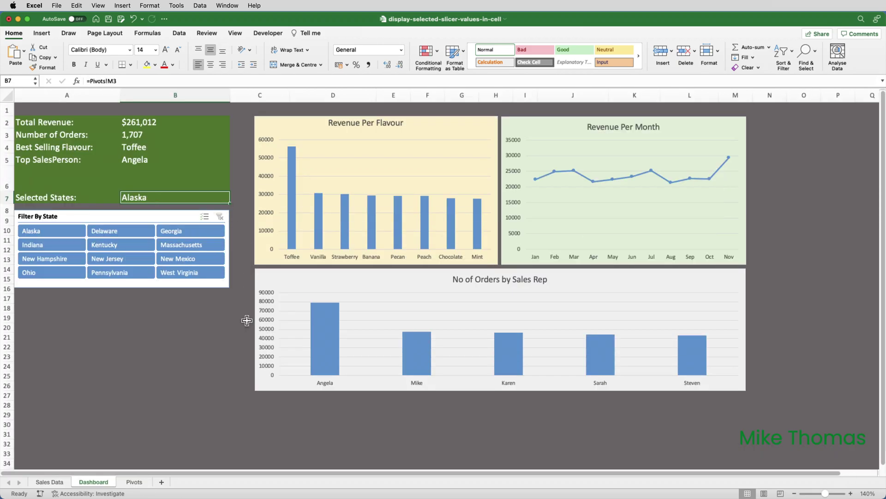
pyautogui.click(135, 481)
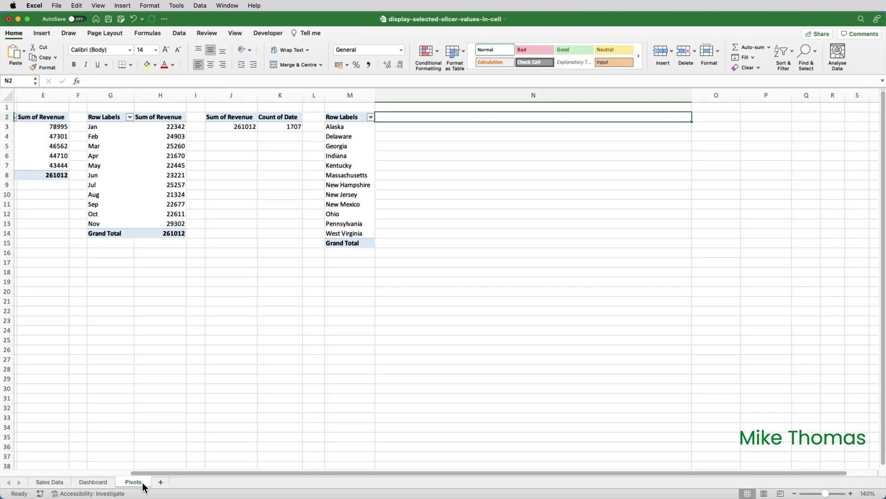
# Turn Grand Totals off for rows and columns in the state pivot table
pyautogui.click(349, 194)
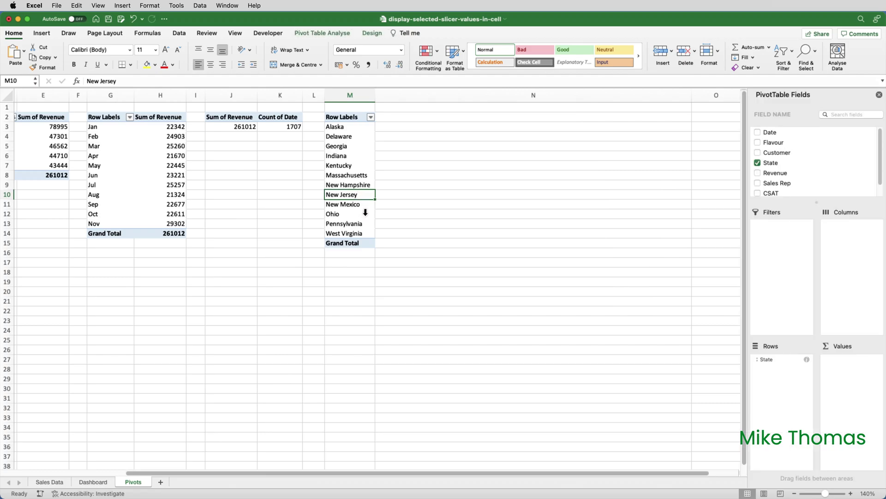
pyautogui.click(366, 34)
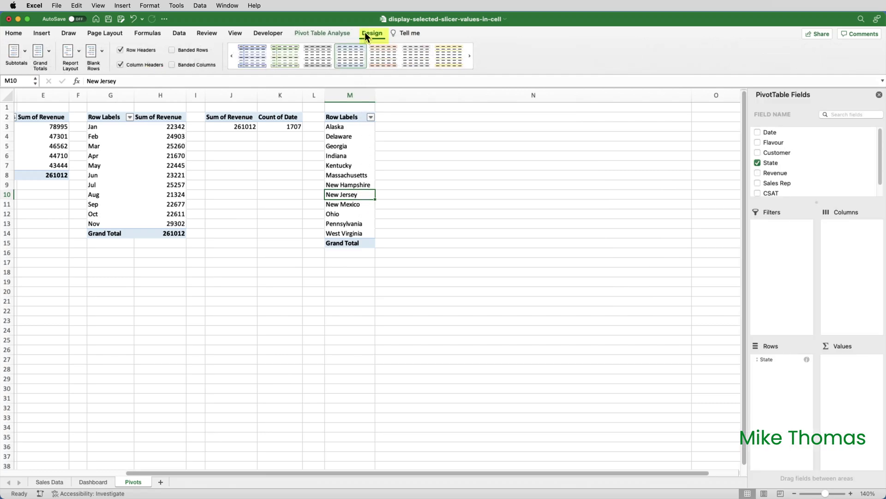
pyautogui.click(49, 50)
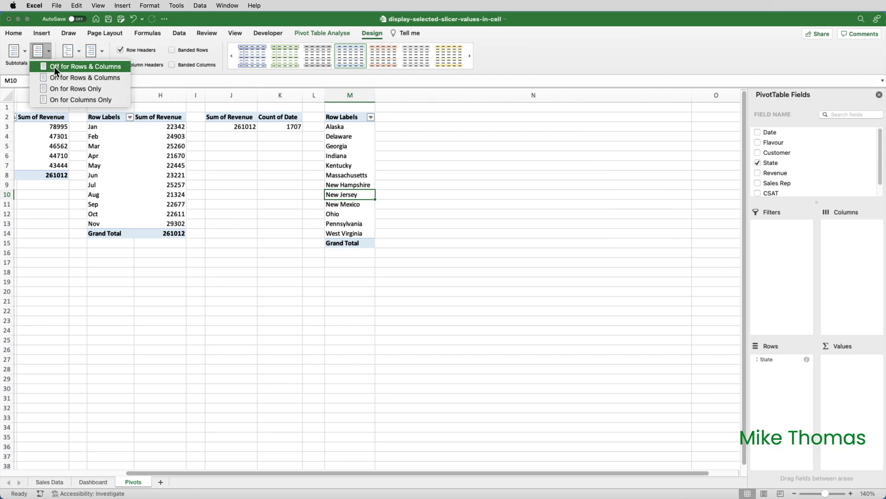
pyautogui.click(54, 66)
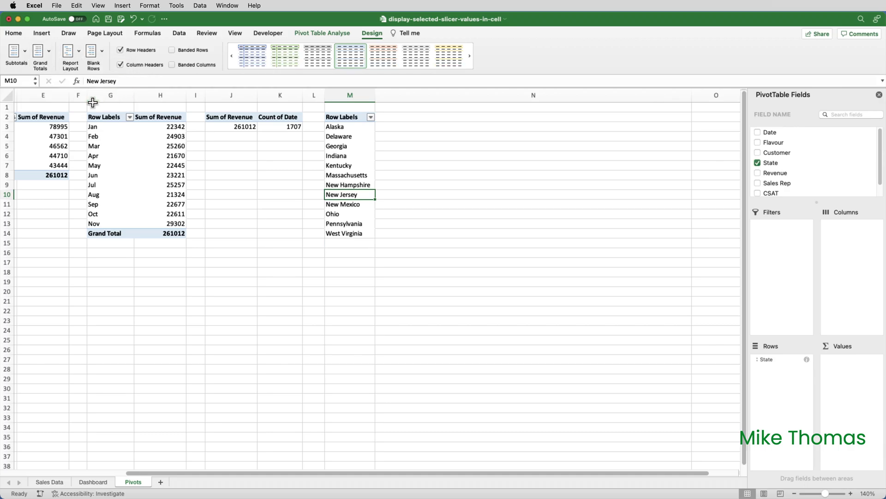
pyautogui.click(396, 117)
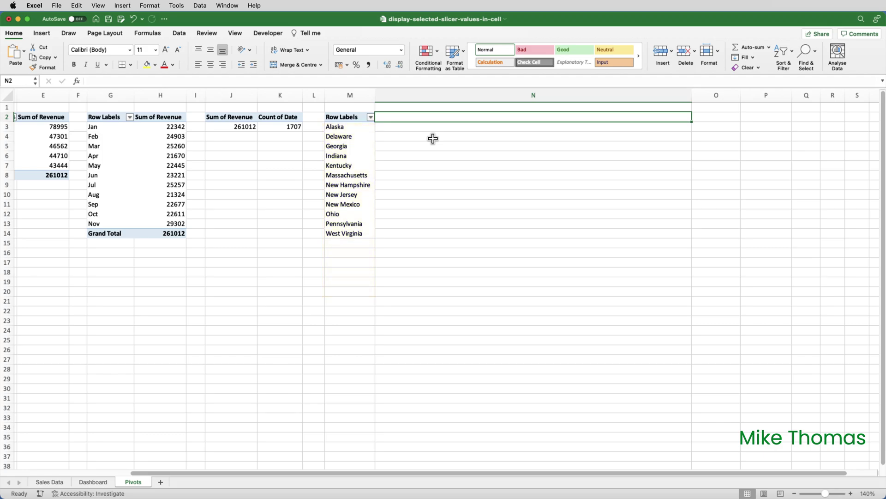
# Enter =TEXTJOIN(", ",TRUE,M3:M20) in Pivots!N2 to list the state names comma-separated
pyautogui.write('=text')
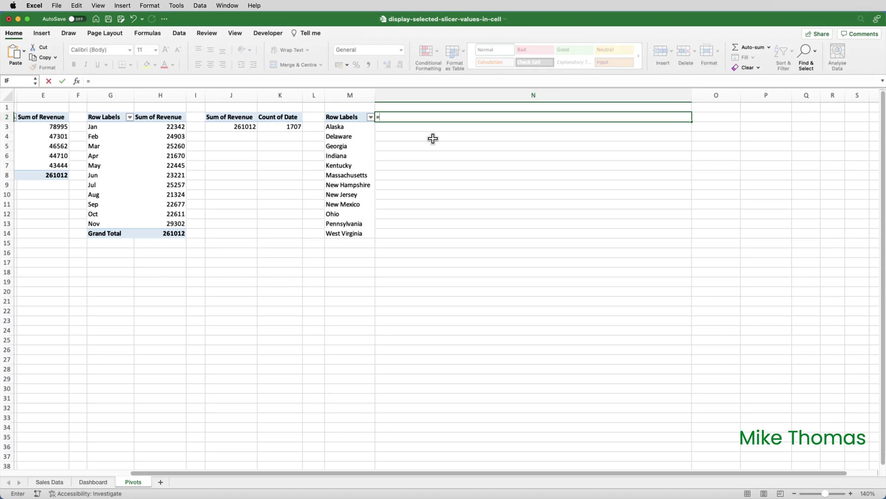
pyautogui.press('Down')
pyautogui.press('Down')
pyautogui.press('Down')
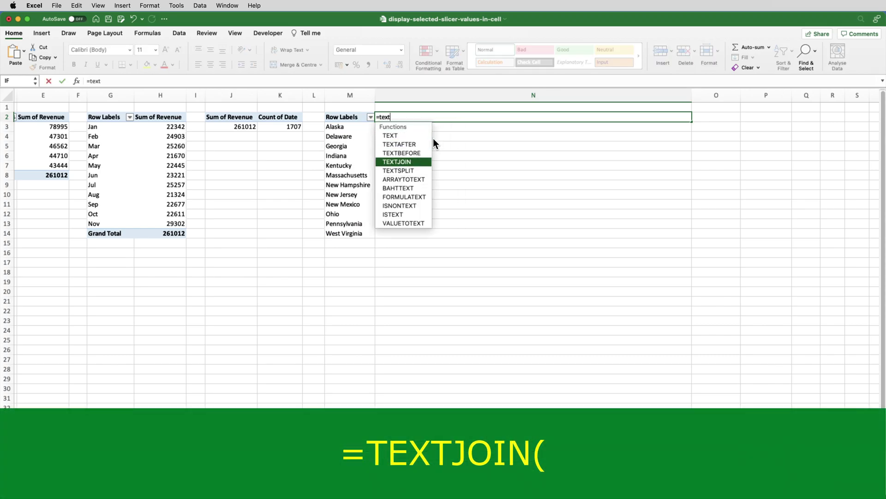
pyautogui.press('Tab')
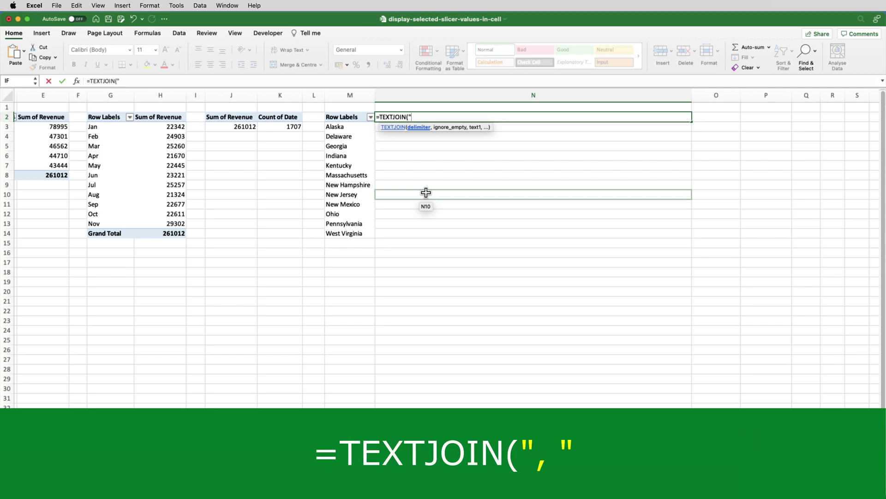
pyautogui.write(', ",')
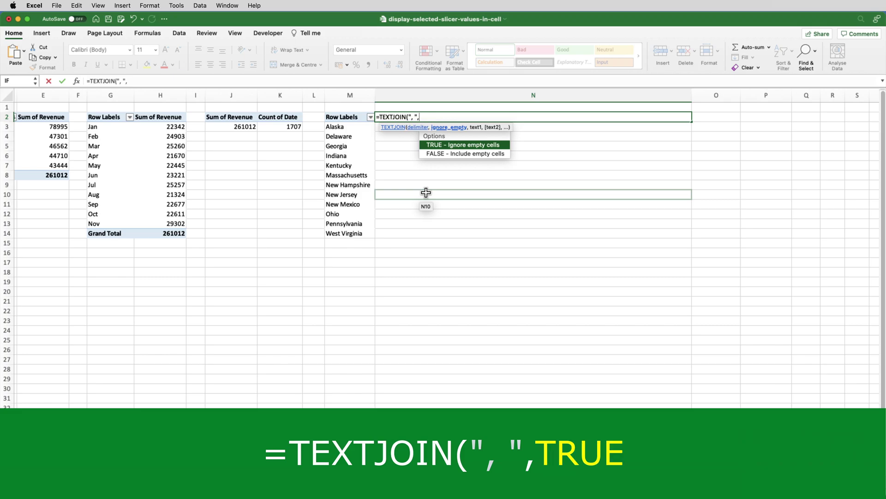
pyautogui.write('TRUE,')
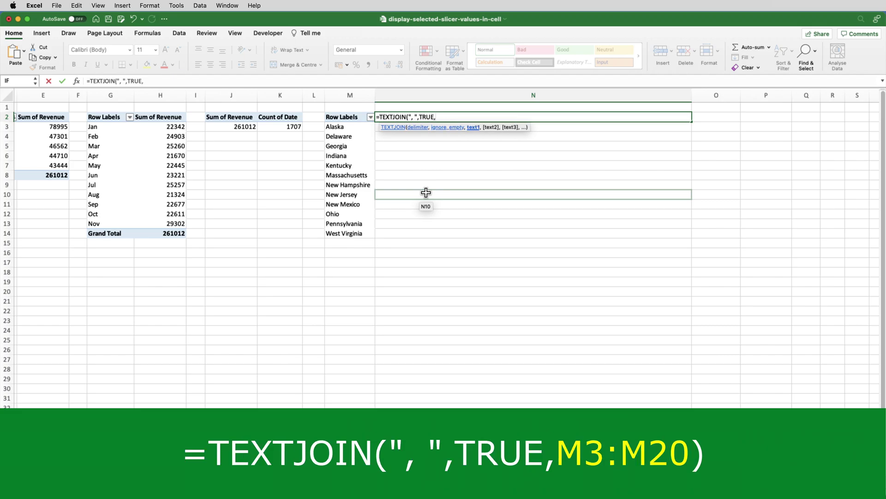
pyautogui.click(359, 127)
pyautogui.moveTo(359, 127); pyautogui.dragTo(354, 288)
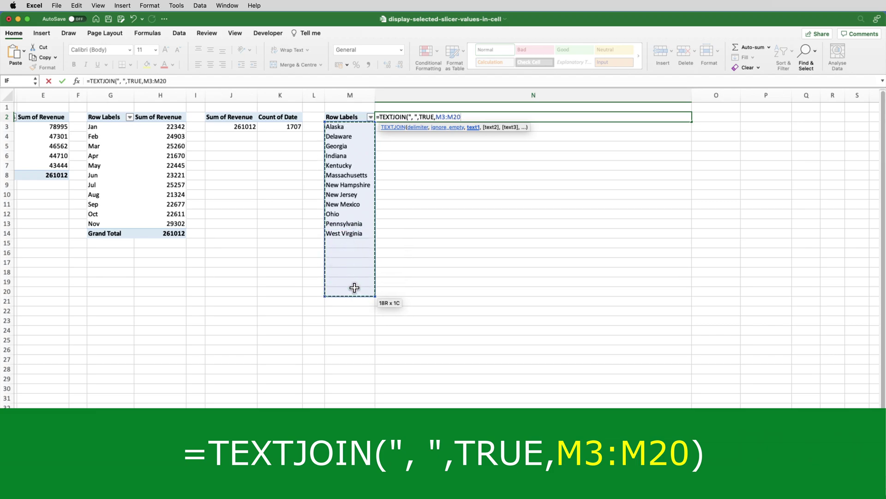
pyautogui.write(')')
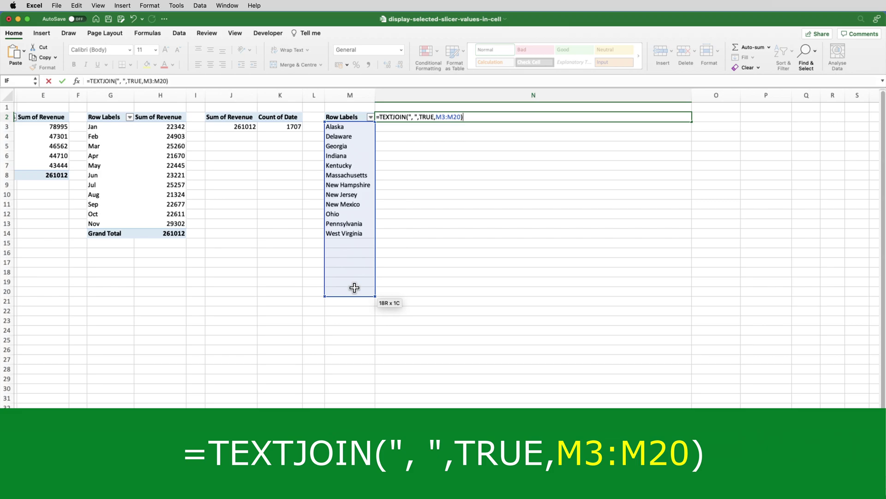
pyautogui.press('Return')
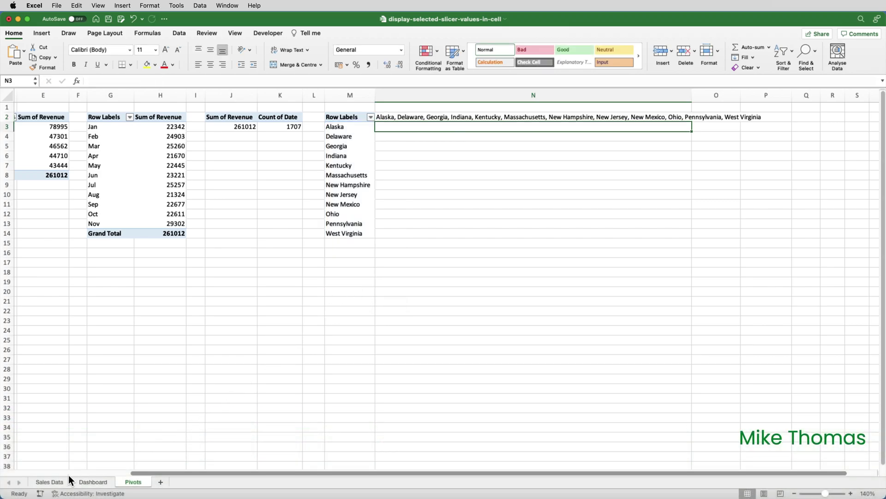
# Filter the dashboard slicer to West Virginia only and check the Pivots state list
pyautogui.click(86, 482)
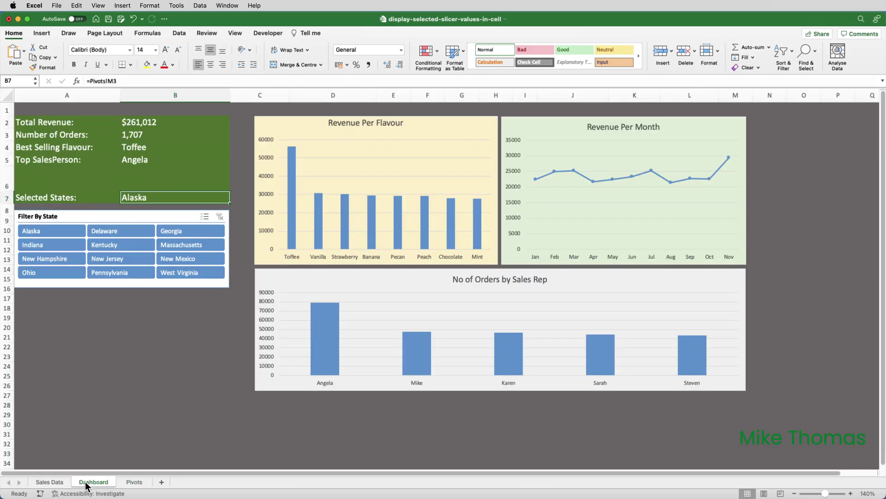
pyautogui.click(134, 482)
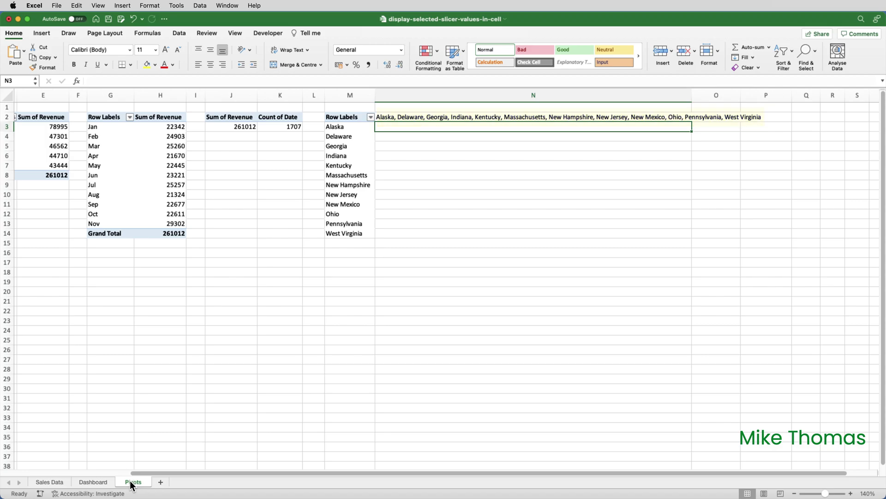
pyautogui.click(96, 484)
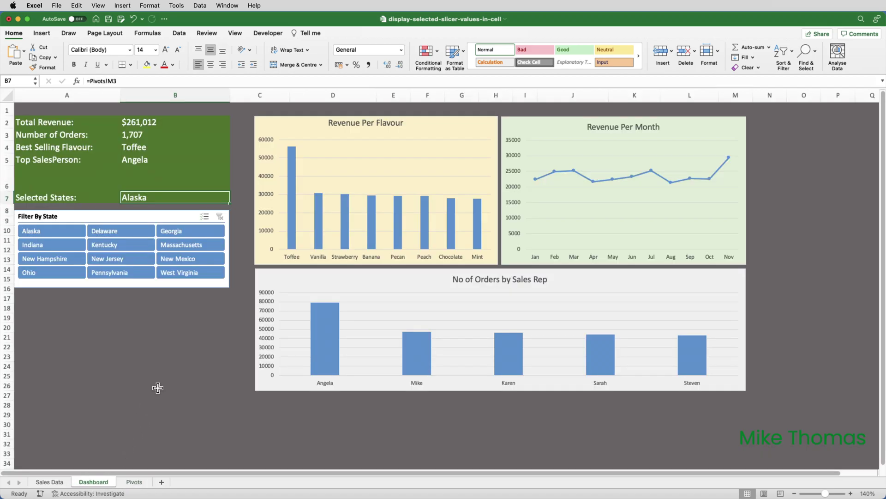
pyautogui.click(184, 273)
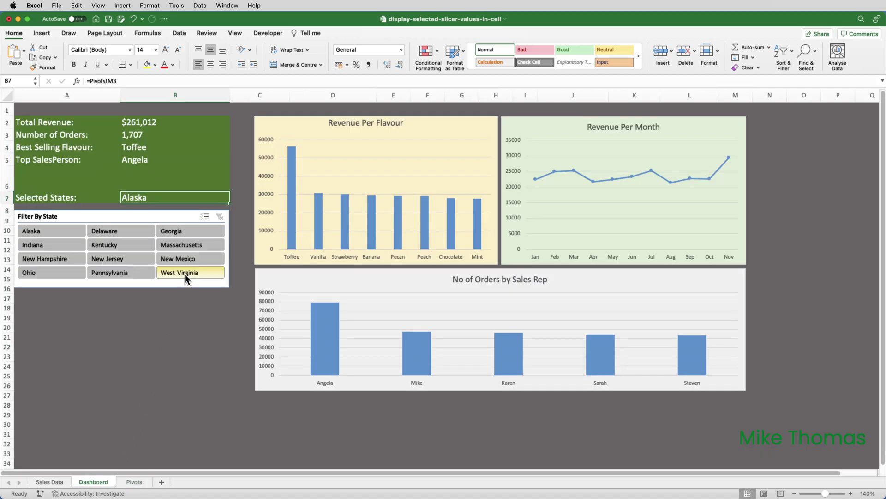
pyautogui.click(135, 483)
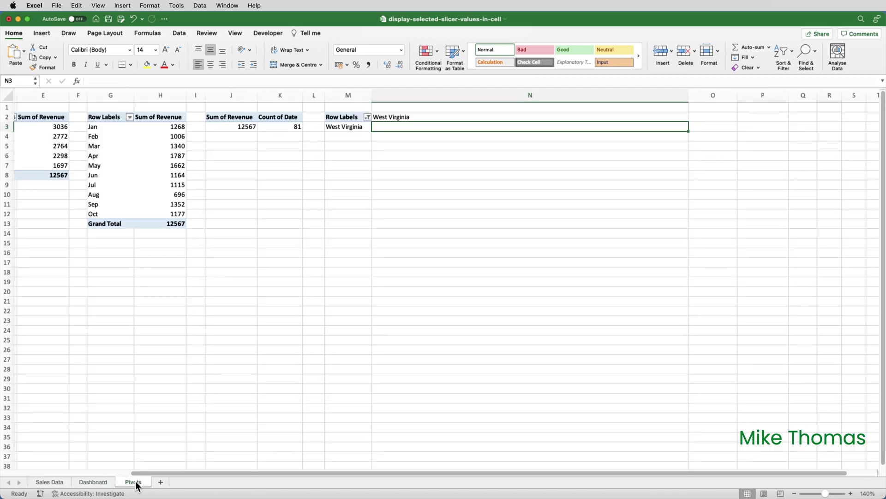
pyautogui.click(97, 483)
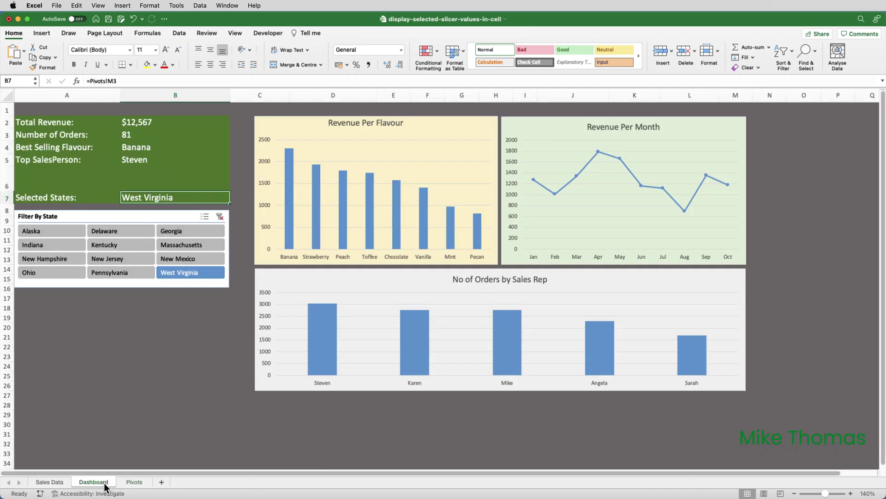
# Add New Jersey, Massachusetts and Georgia to the filter and verify the Pivots list
pyautogui.keyDown('super'); pyautogui.click(126, 258); pyautogui.keyUp('super')
pyautogui.keyDown('super'); pyautogui.click(171, 245); pyautogui.keyUp('super')
pyautogui.keyDown('super'); pyautogui.click(173, 232); pyautogui.keyUp('super')
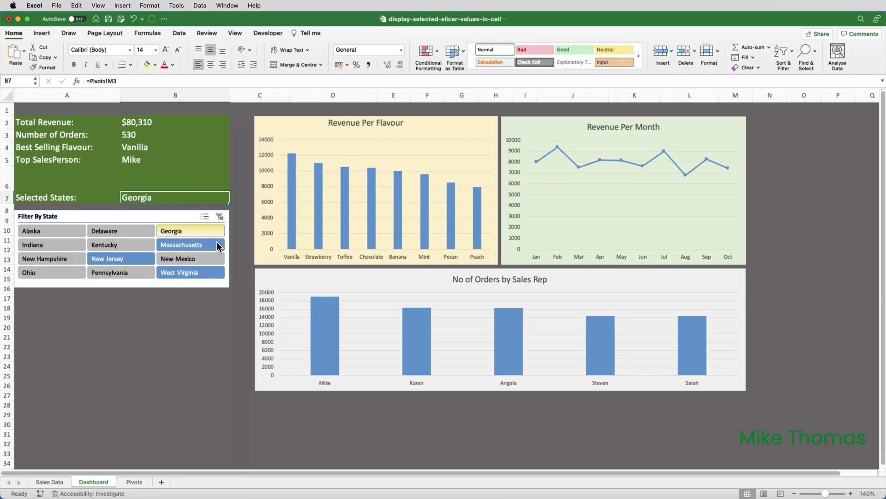
pyautogui.click(129, 482)
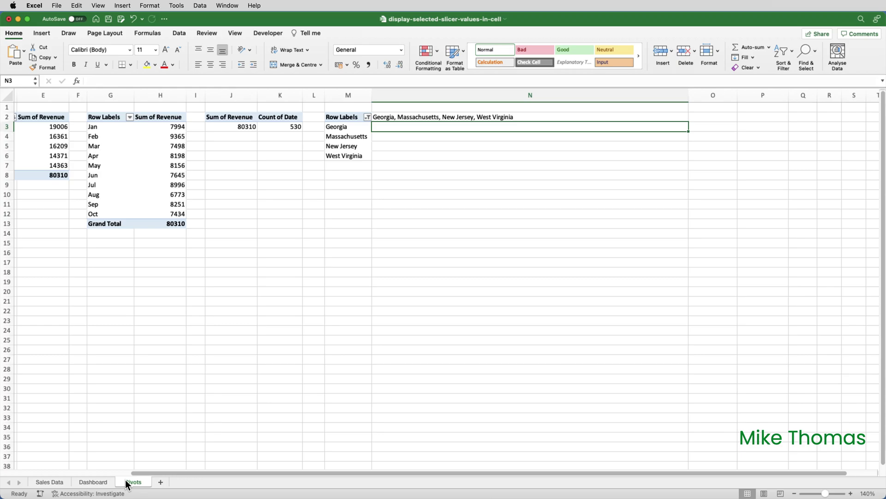
pyautogui.click(102, 483)
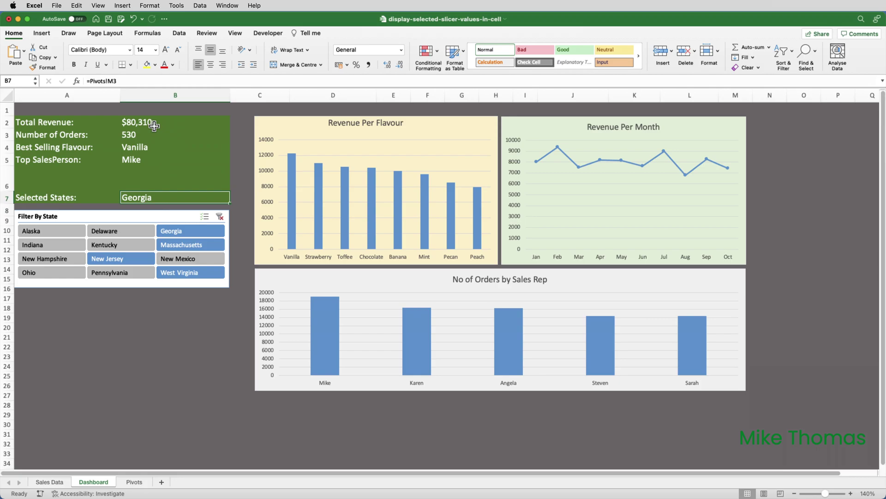
# Change B7's formula reference from =Pivots!M3 to =Pivots!N2
pyautogui.doubleClick(109, 81)
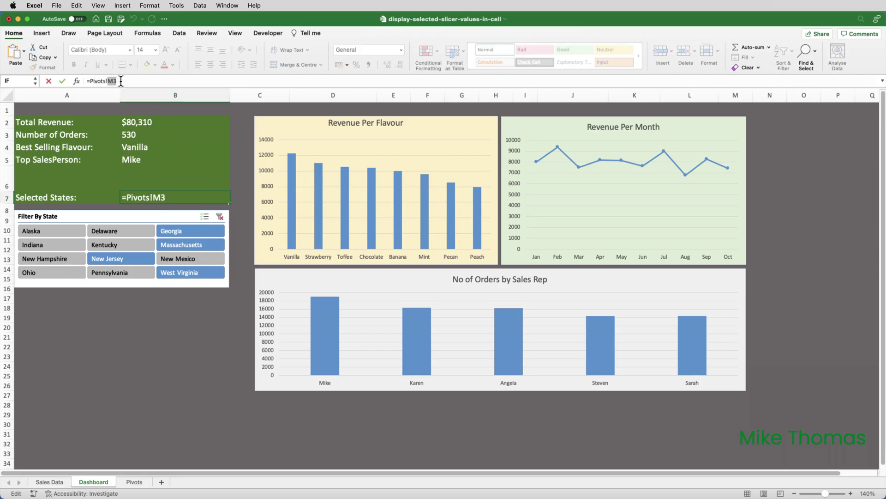
pyautogui.write('N2')
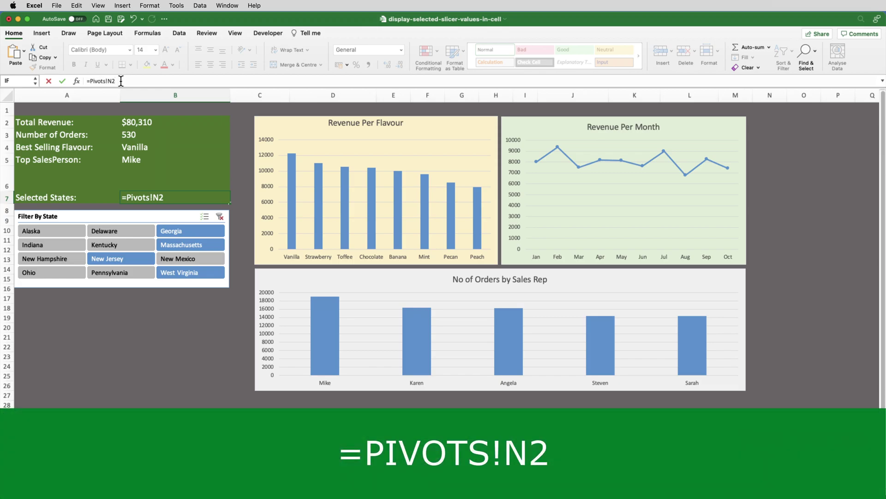
pyautogui.press('Return')
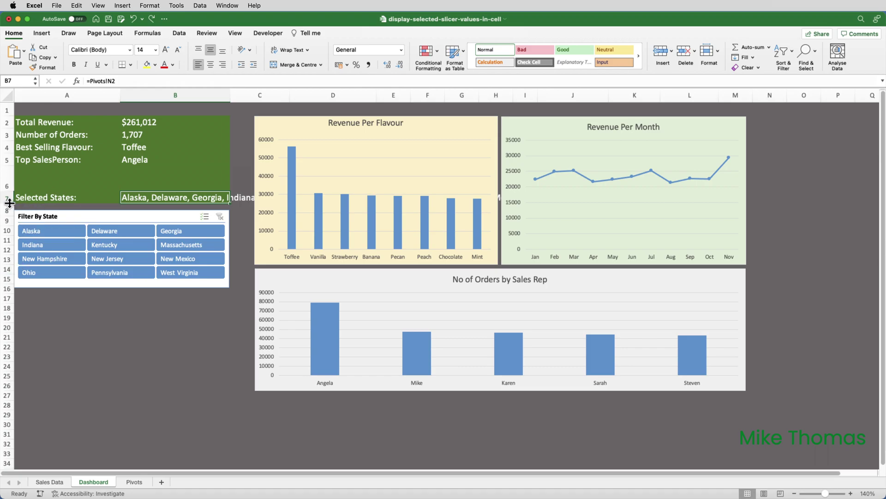
# Top-align and wrap B7, and heighten row 7 to about 105 pixels
pyautogui.moveTo(10, 204); pyautogui.dragTo(9, 243)
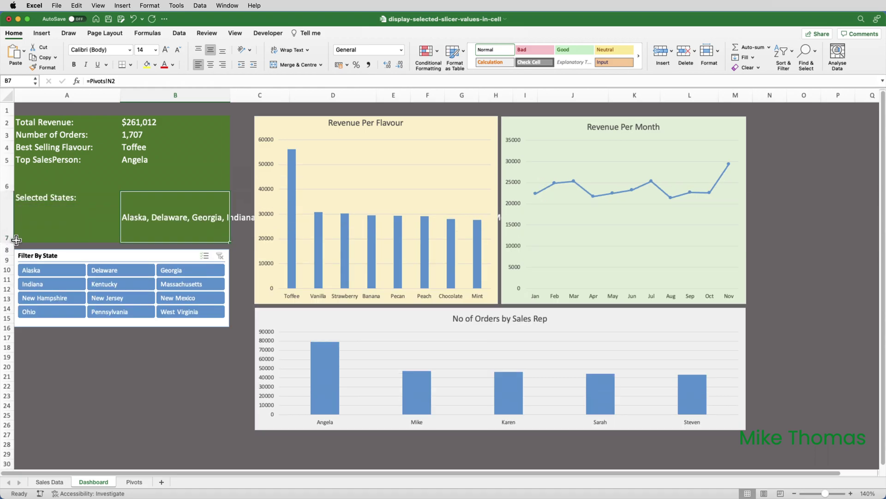
pyautogui.click(199, 49)
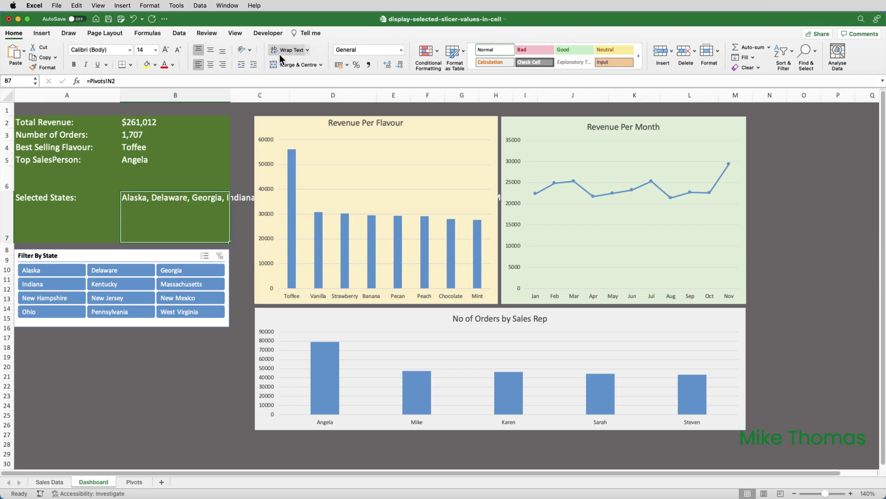
pyautogui.click(295, 52)
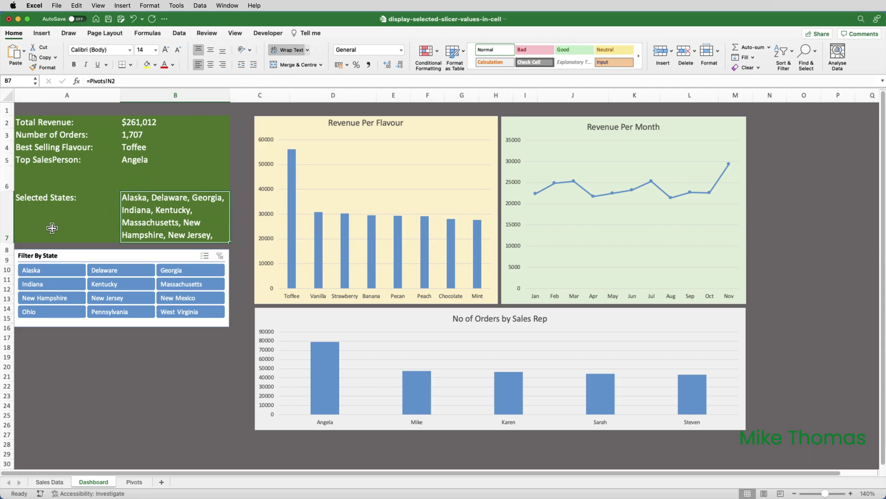
pyautogui.moveTo(12, 241); pyautogui.dragTo(10, 269)
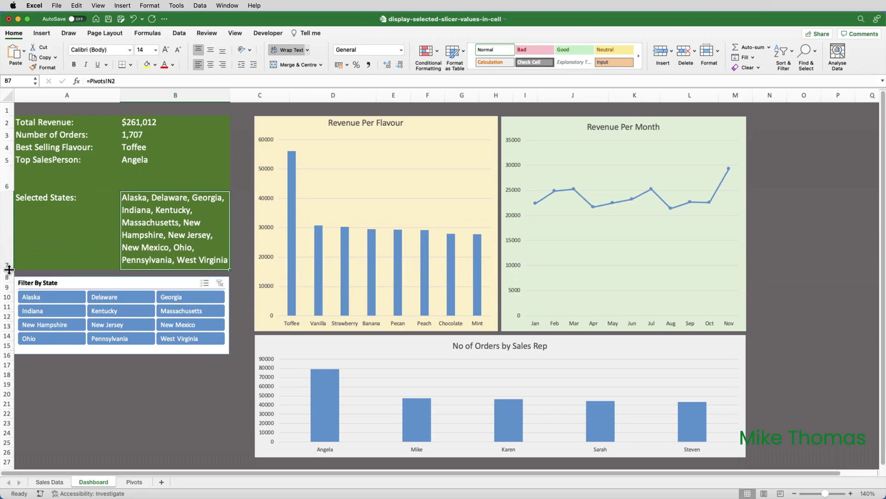
# Filter the dashboard to New Jersey, West Virginia, Massachusetts and Delaware
pyautogui.click(127, 327)
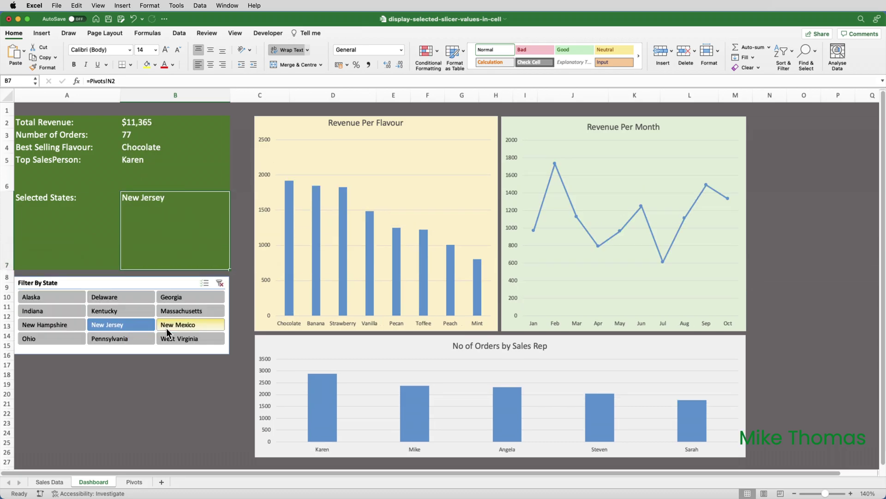
pyautogui.click(181, 336)
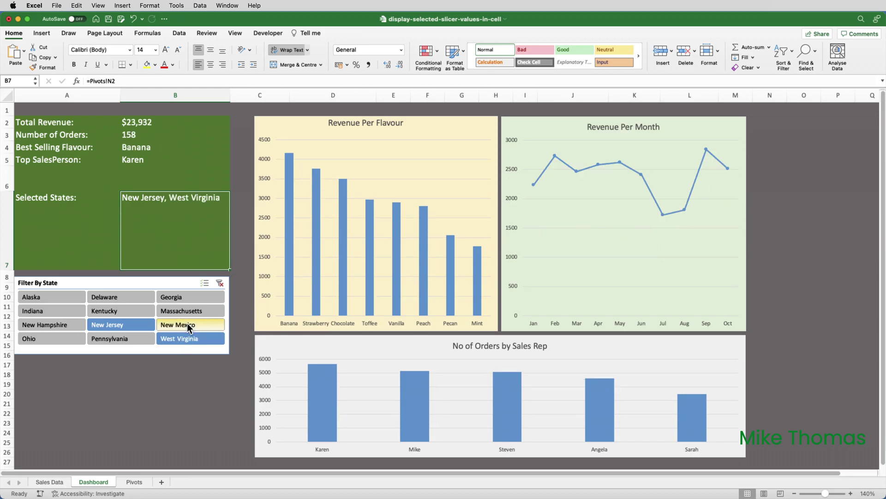
pyautogui.click(185, 311)
pyautogui.click(121, 297)
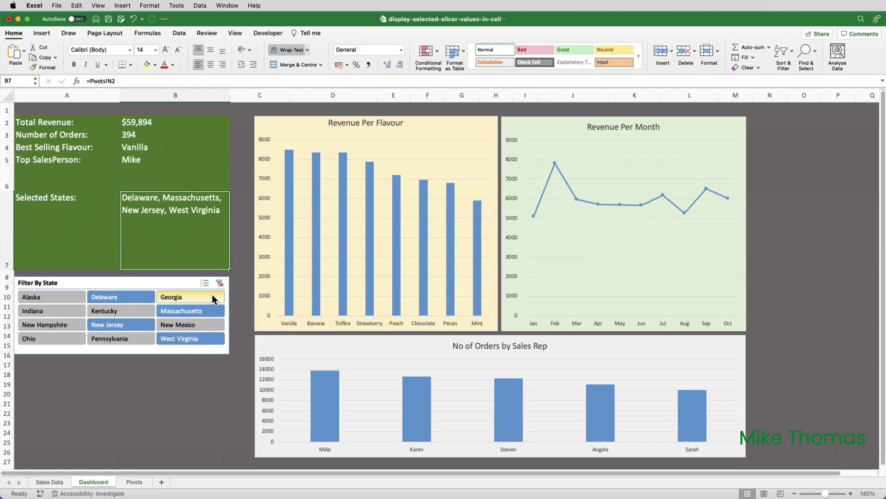
# Clear the state filter and review the TEXTJOIN formula in Pivots!N2
pyautogui.click(220, 282)
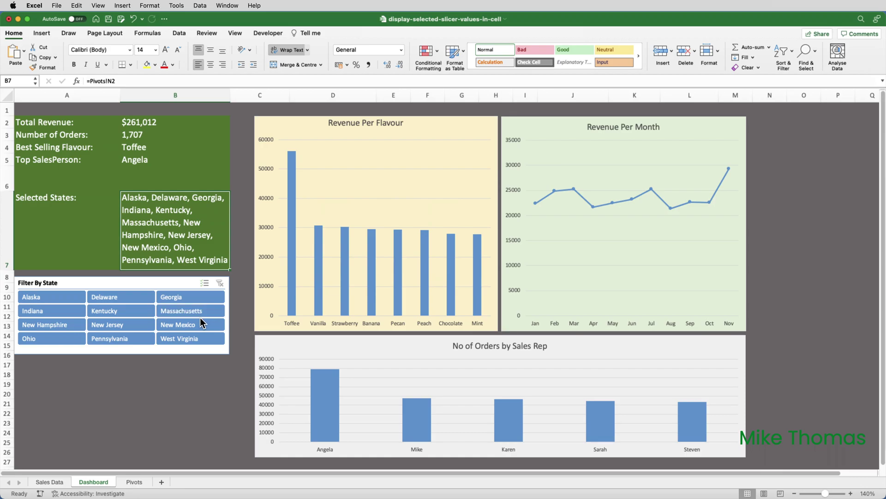
pyautogui.click(134, 482)
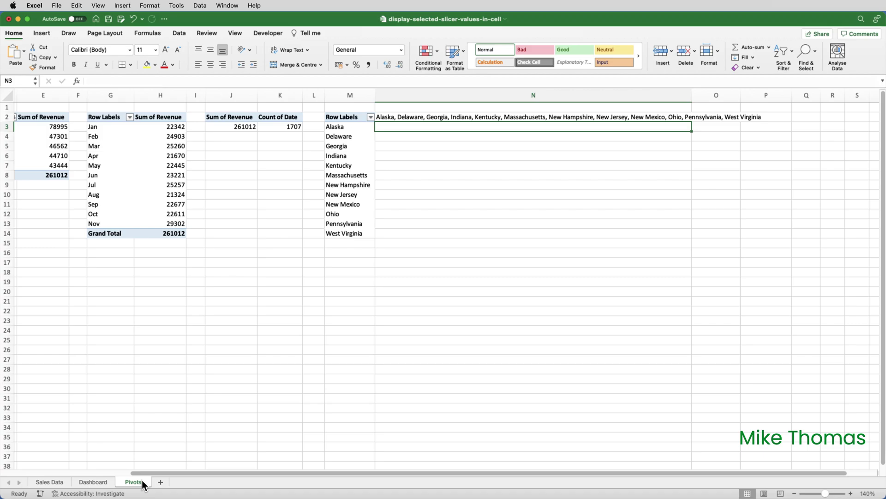
pyautogui.click(402, 117)
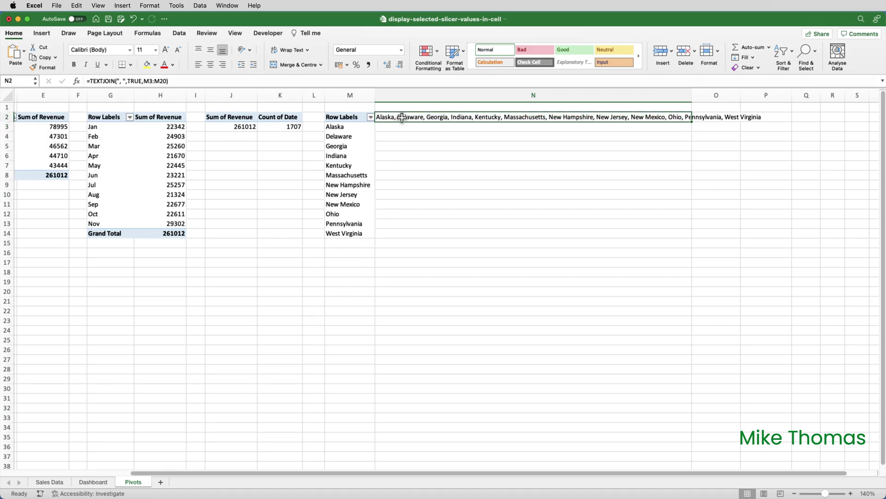